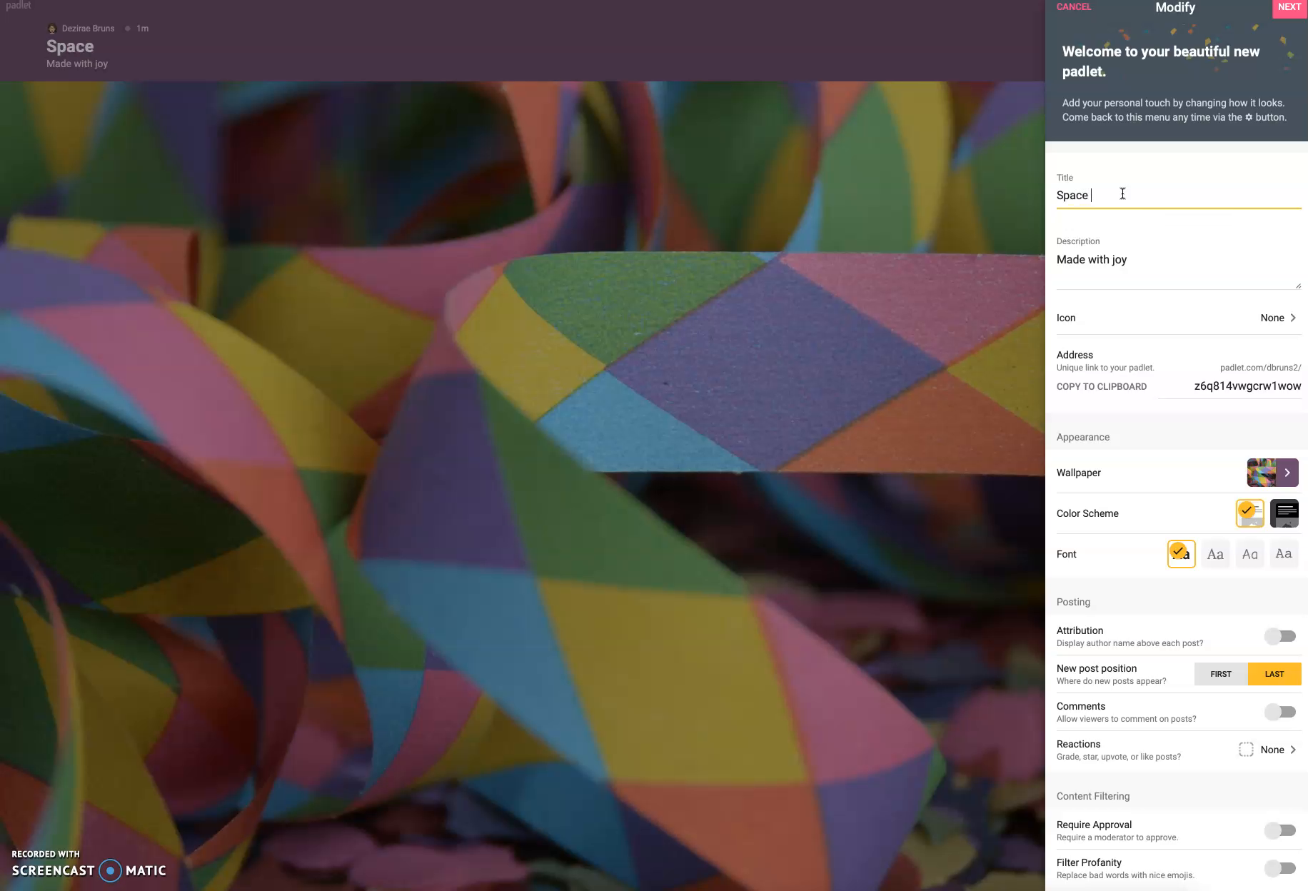
# - Set the padlet's title to "Space Research"
pyautogui.press('BackSpace')
pyautogui.press('BackSpace')
pyautogui.press('BackSpace')
pyautogui.press('BackSpace')
pyautogui.press('BackSpace')
pyautogui.write('esearch')
pyautogui.click(1114, 200)
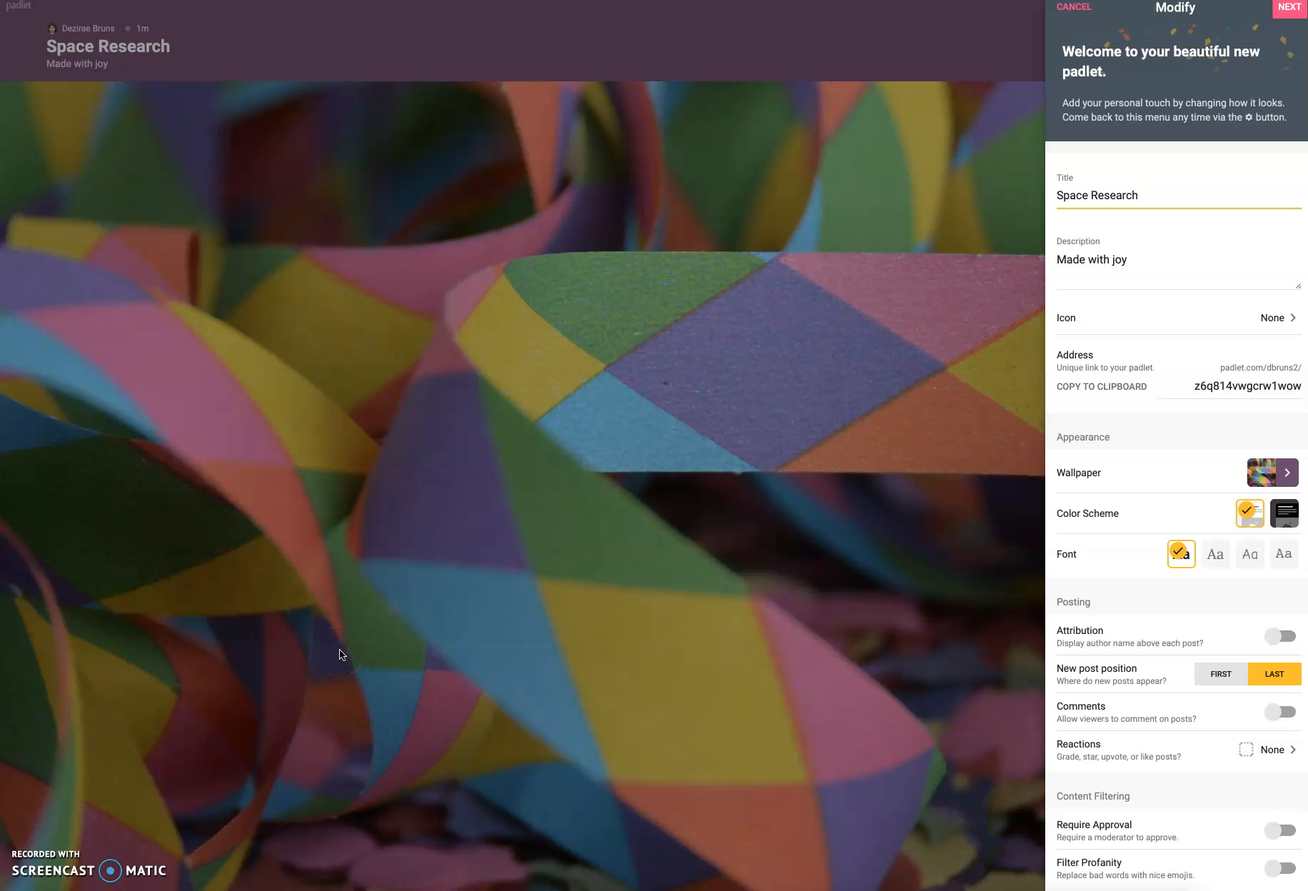
# - Change the padlet's wallpaper to the Continuum picture and close the settings
pyautogui.scroll(-1, 1152, 479)
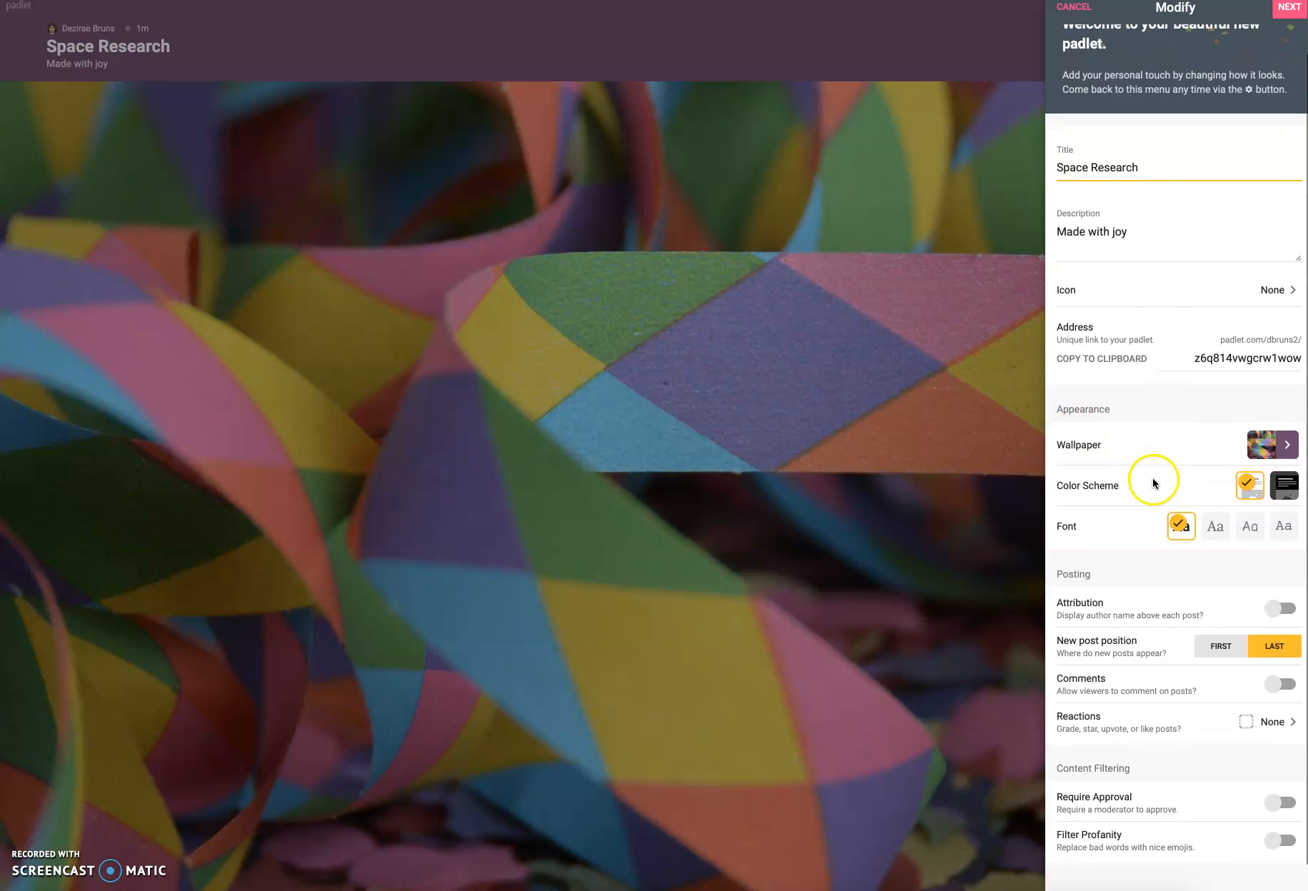
pyautogui.click(1282, 447)
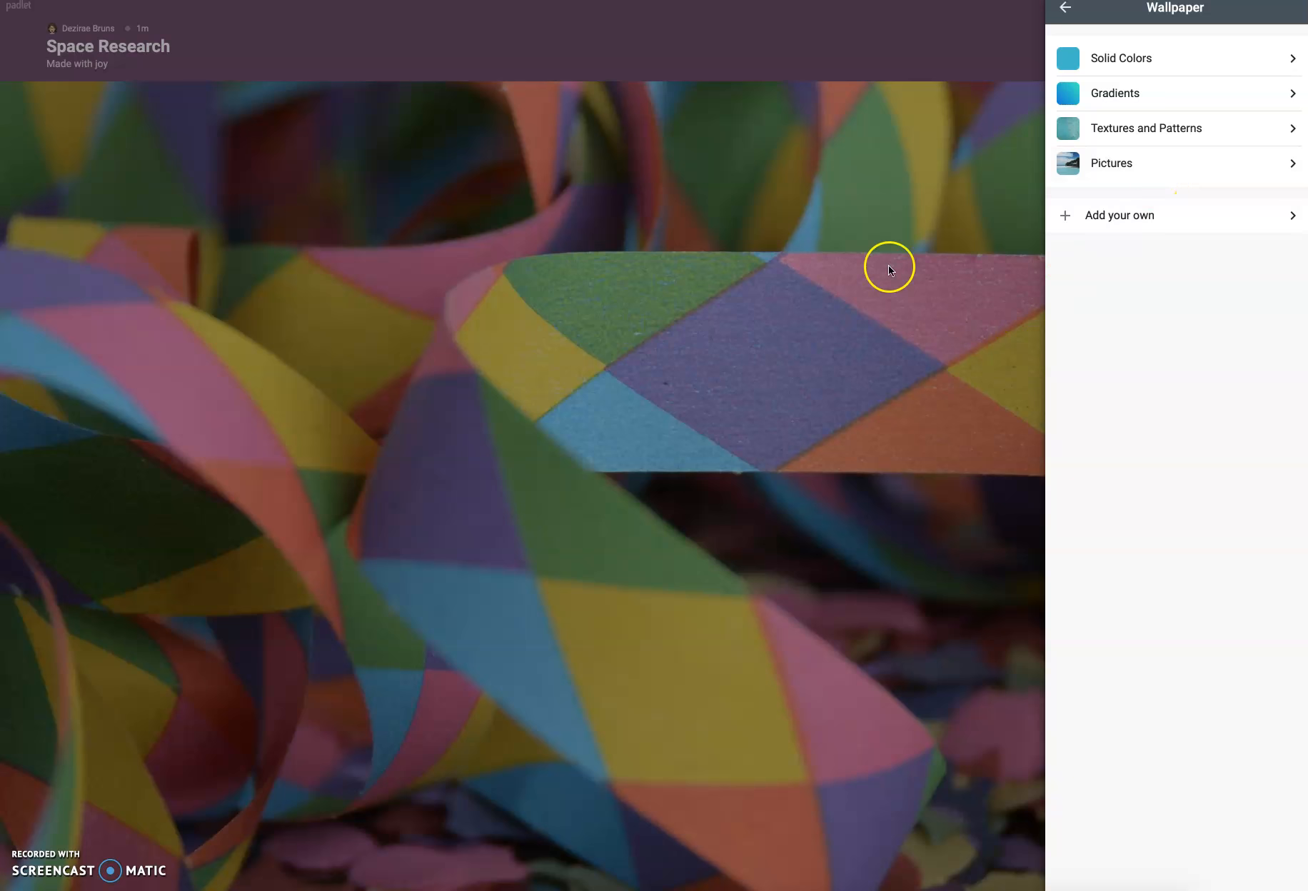
pyautogui.click(1134, 163)
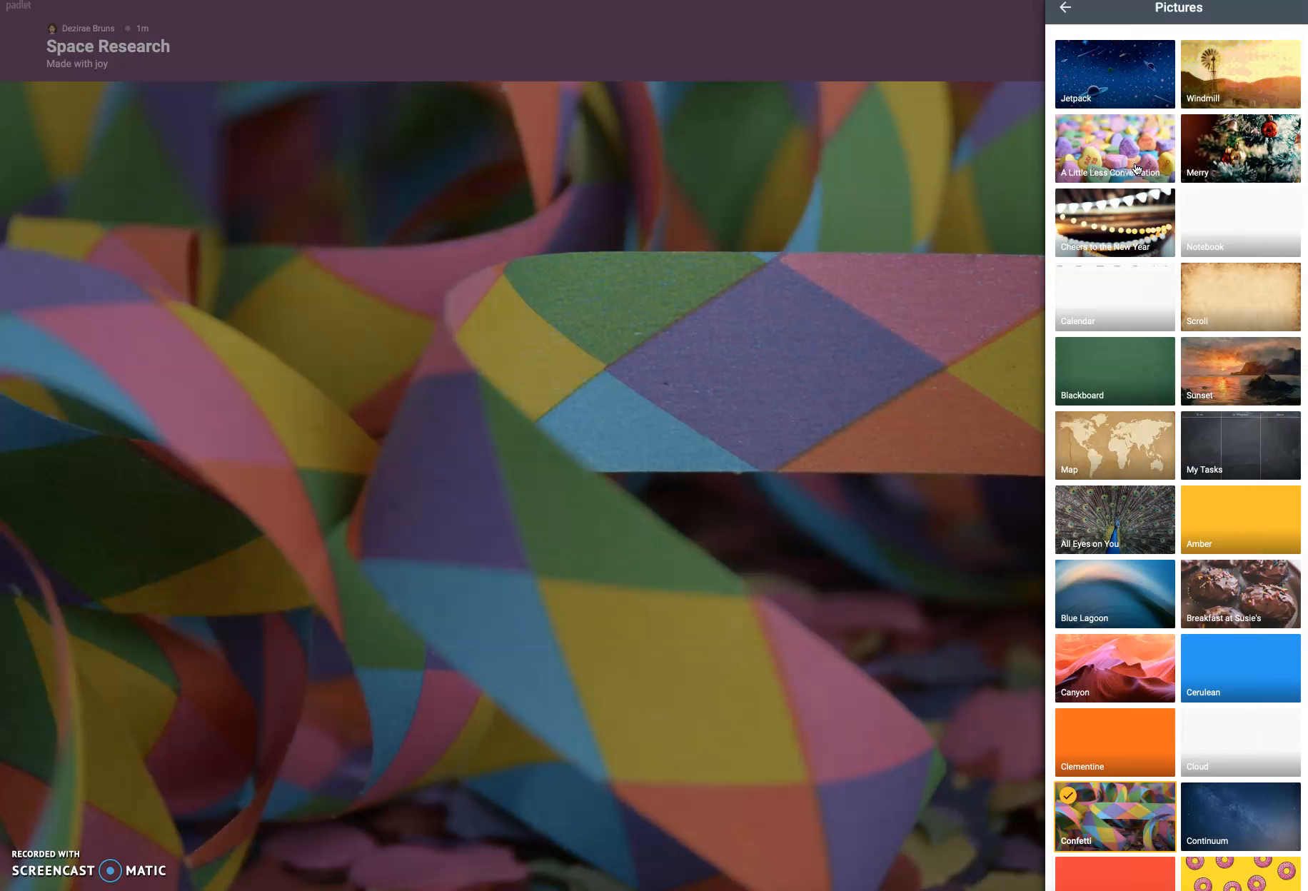
pyautogui.scroll(-3, 1216, 706)
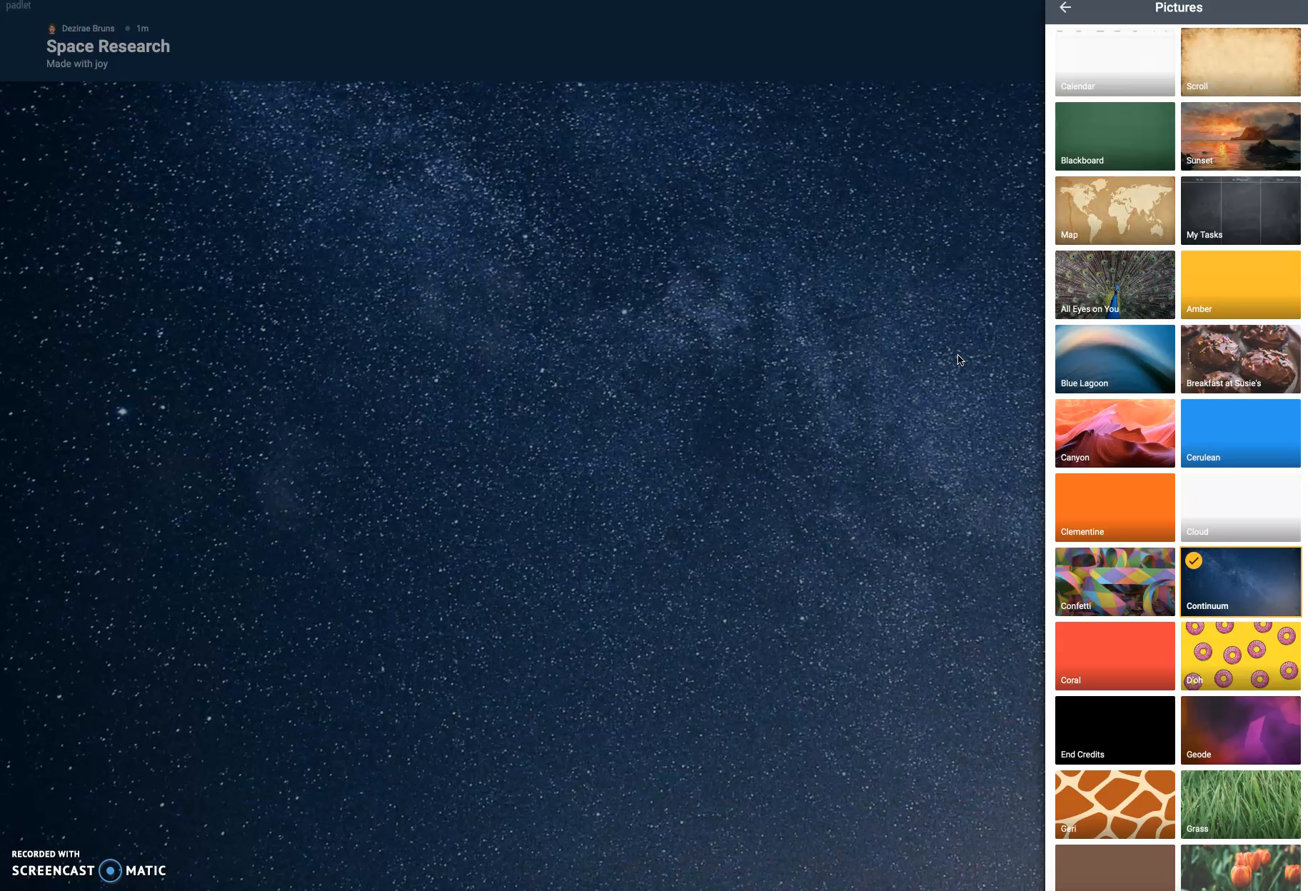
pyautogui.click(1092, 14)
pyautogui.click(1065, 10)
pyautogui.click(1065, 9)
pyautogui.click(1134, 464)
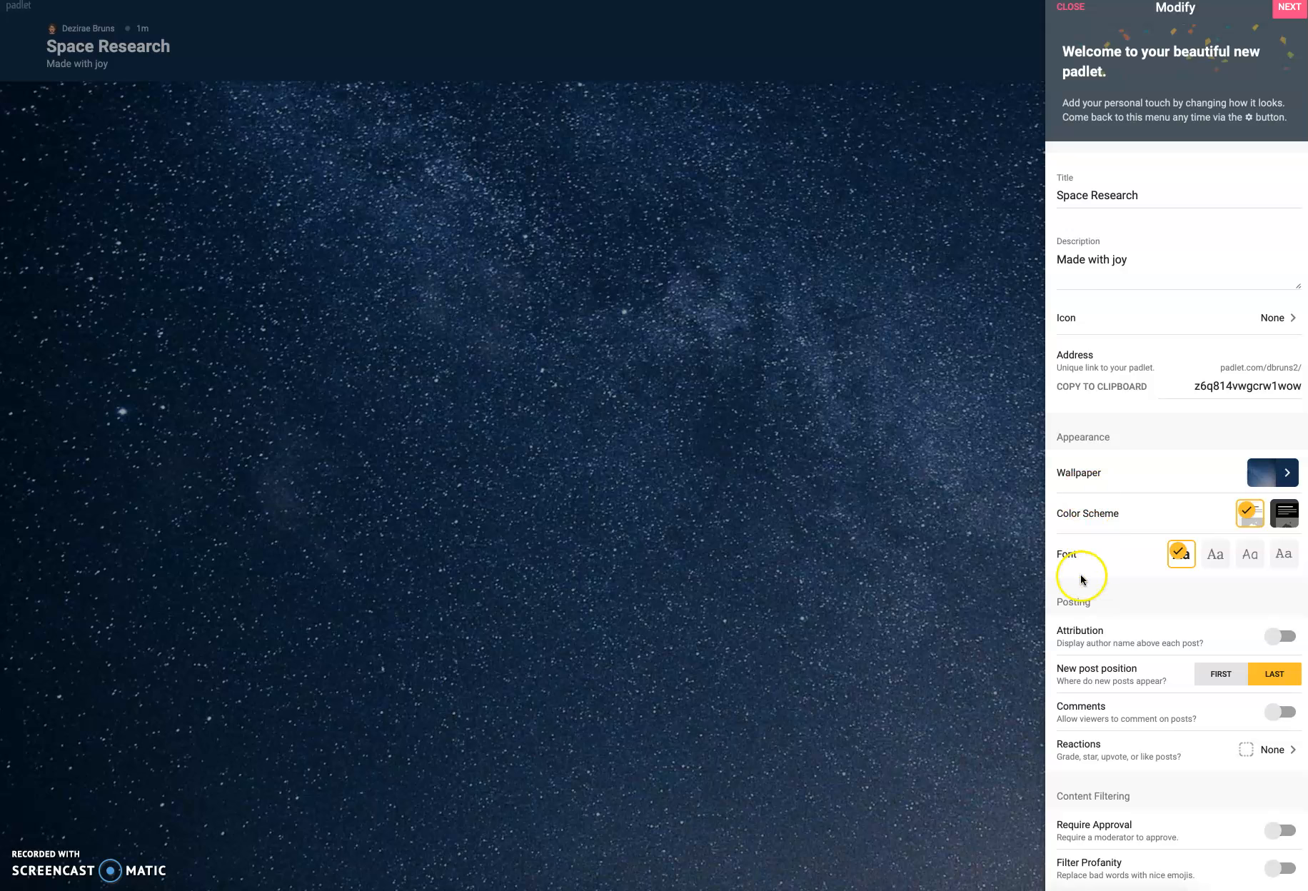
pyautogui.click(1088, 22)
pyautogui.click(1085, 20)
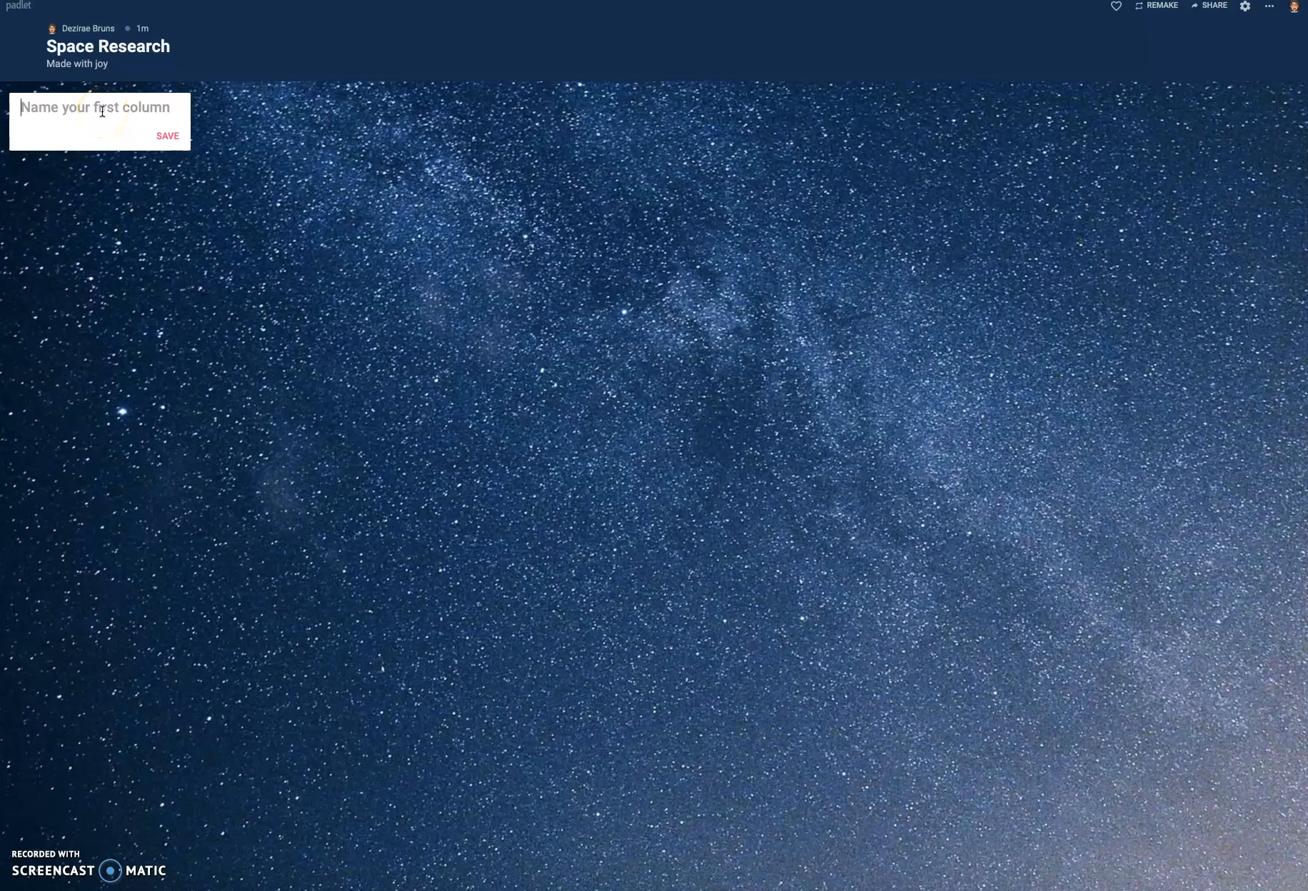
# - Name the first column "Space Videos" and save it
pyautogui.click(50, 109)
pyautogui.write('Space Videos')
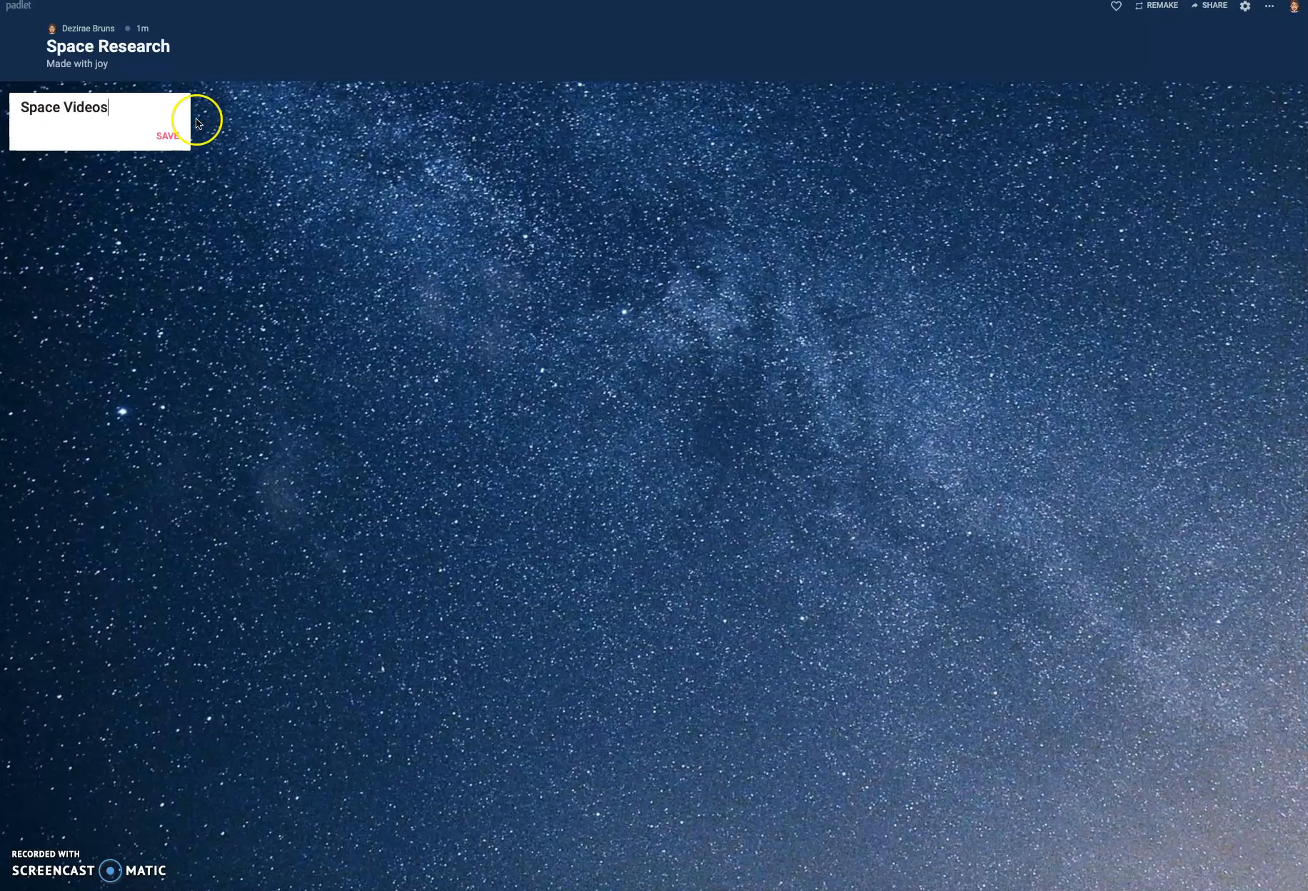
pyautogui.click(173, 141)
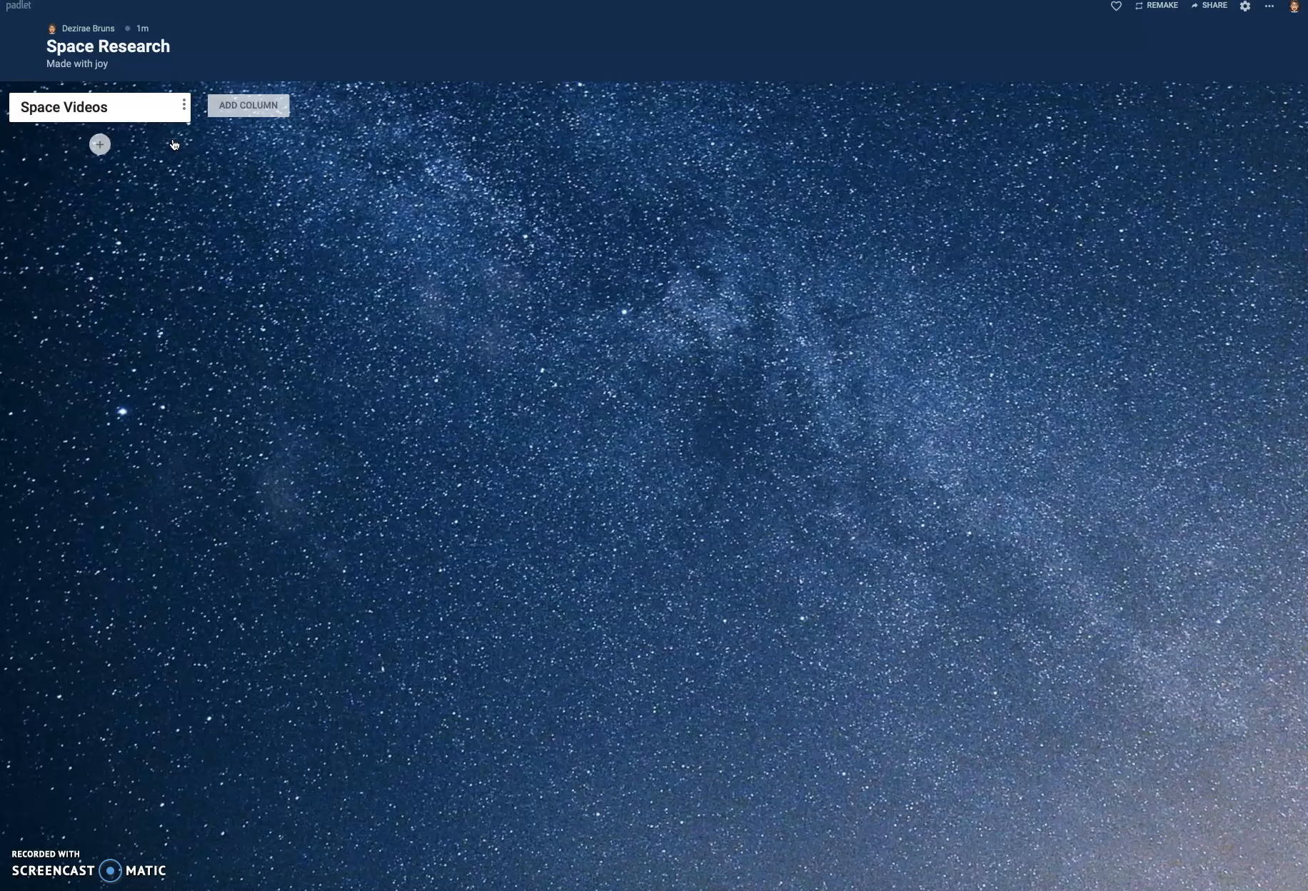
# - Add a post to the first column and title it "Moon"
pyautogui.click(99, 146)
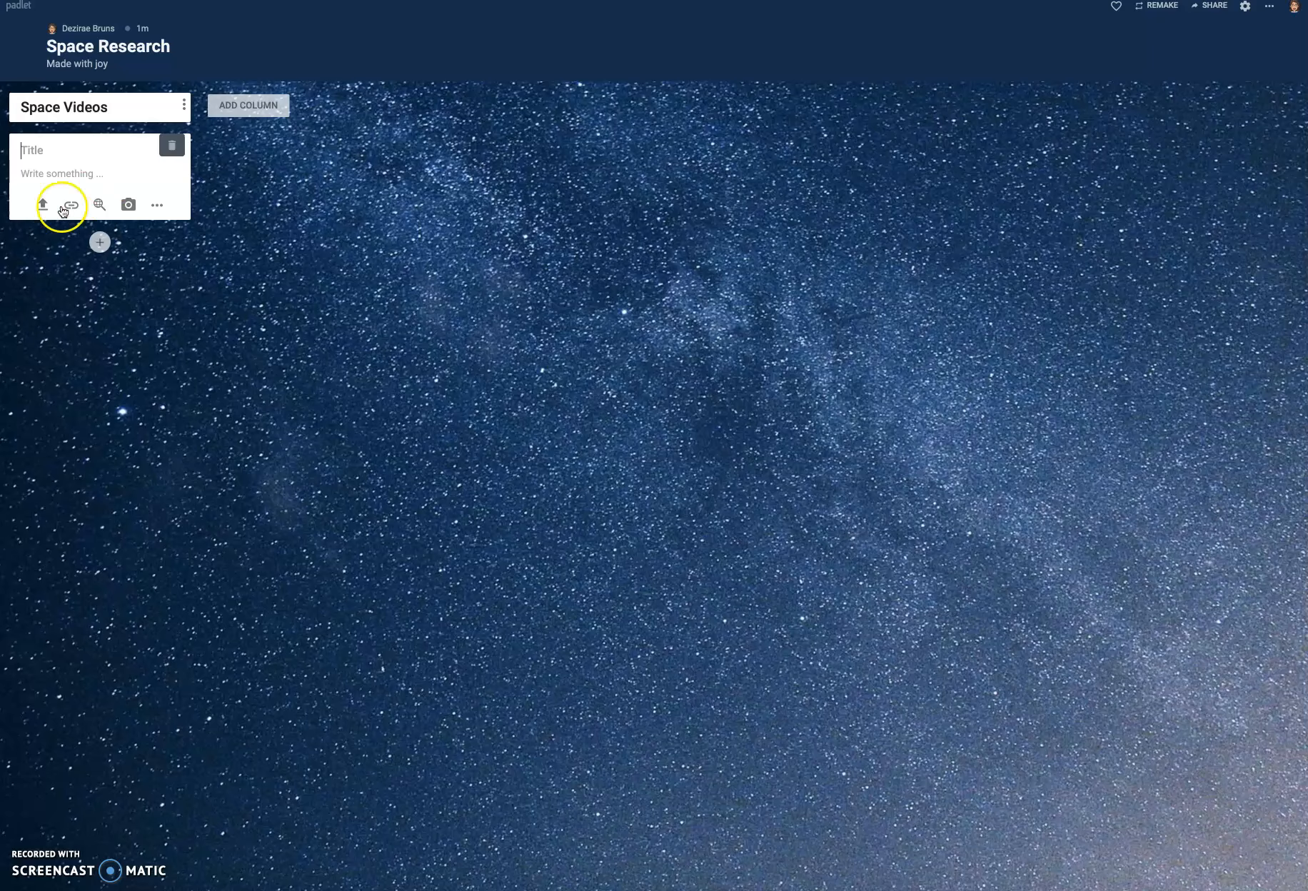
pyautogui.click(152, 210)
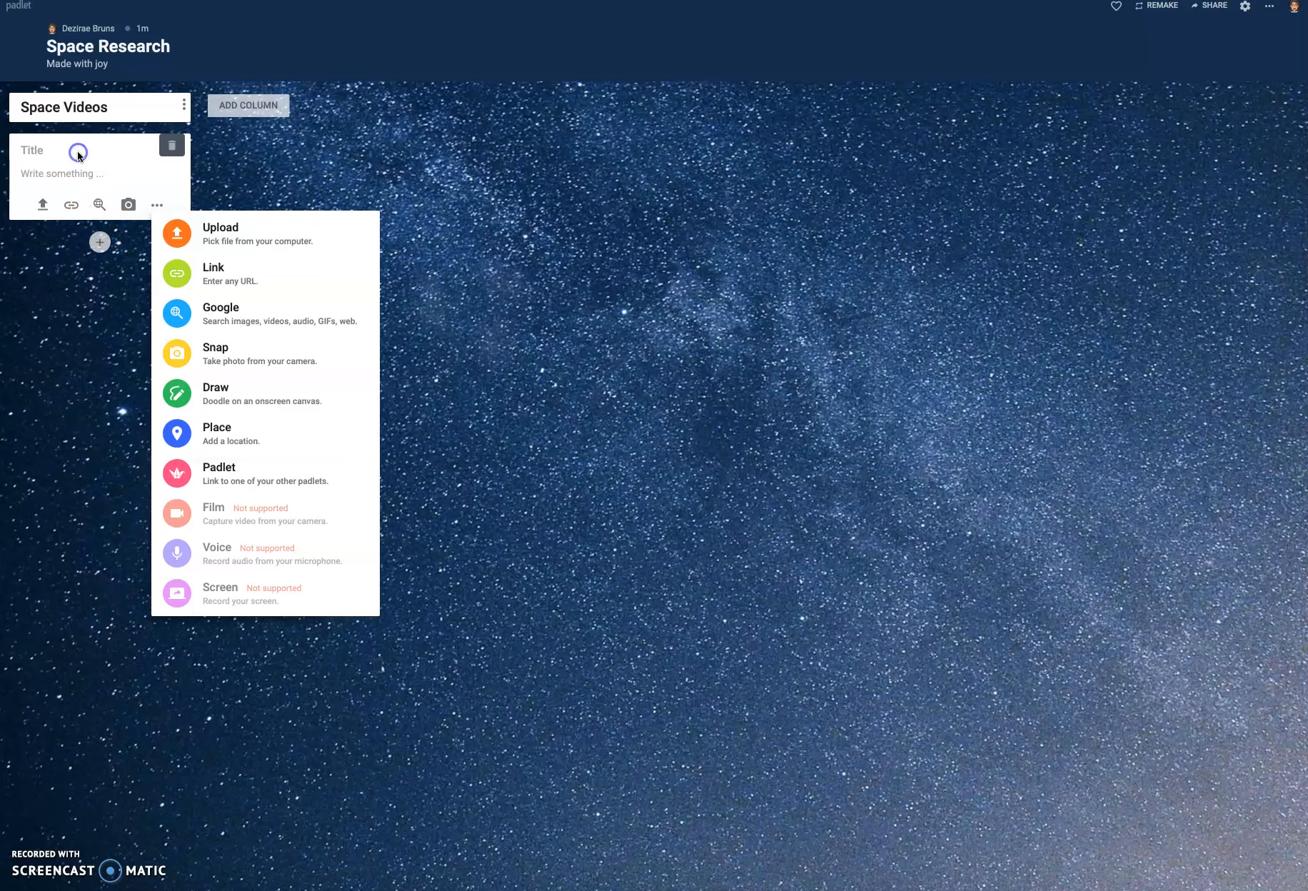
pyautogui.click(100, 247)
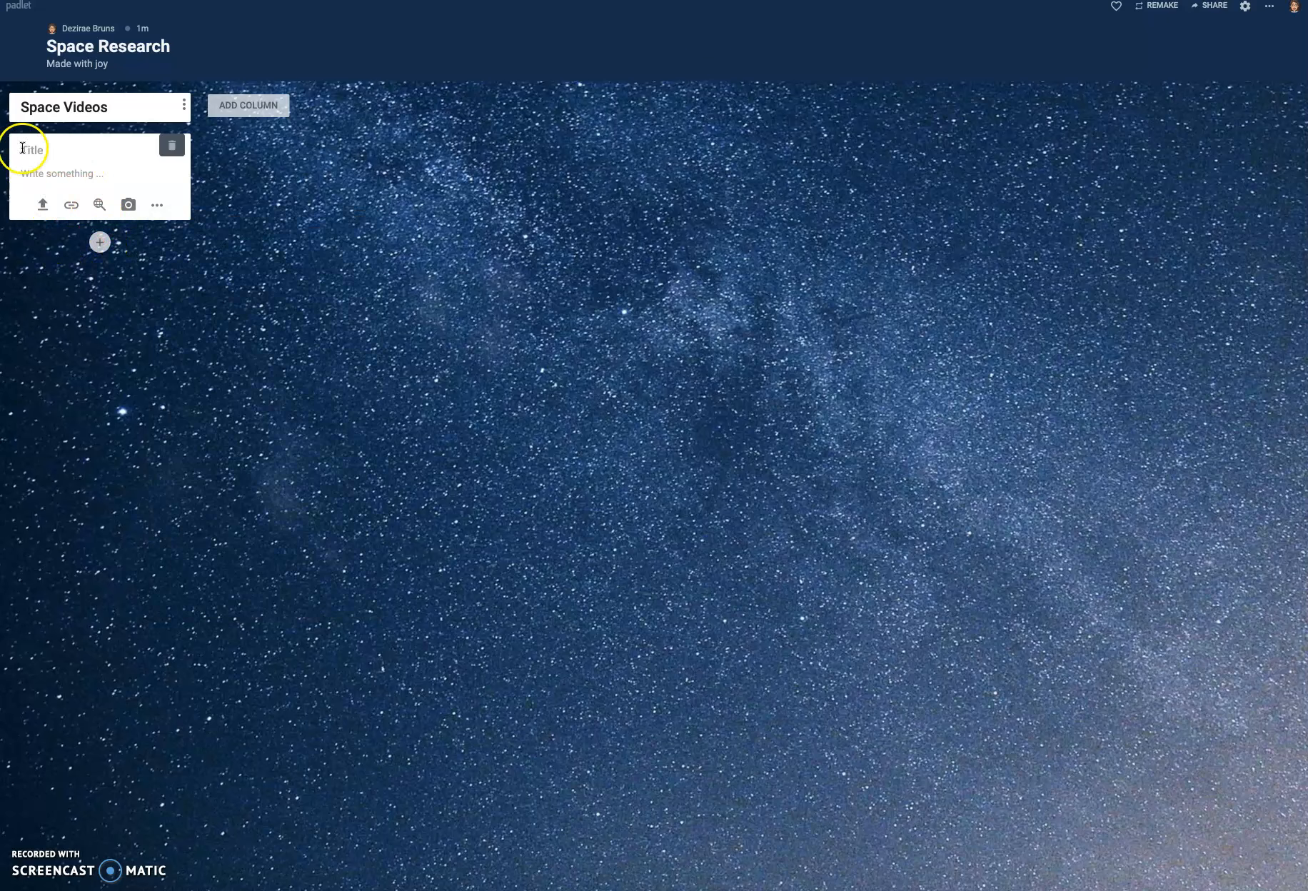
pyautogui.click(45, 152)
pyautogui.click(45, 153)
pyautogui.write('Moon')
# - Search Google from the Moon post's attachment options for images matching "Moon"
pyautogui.click(160, 207)
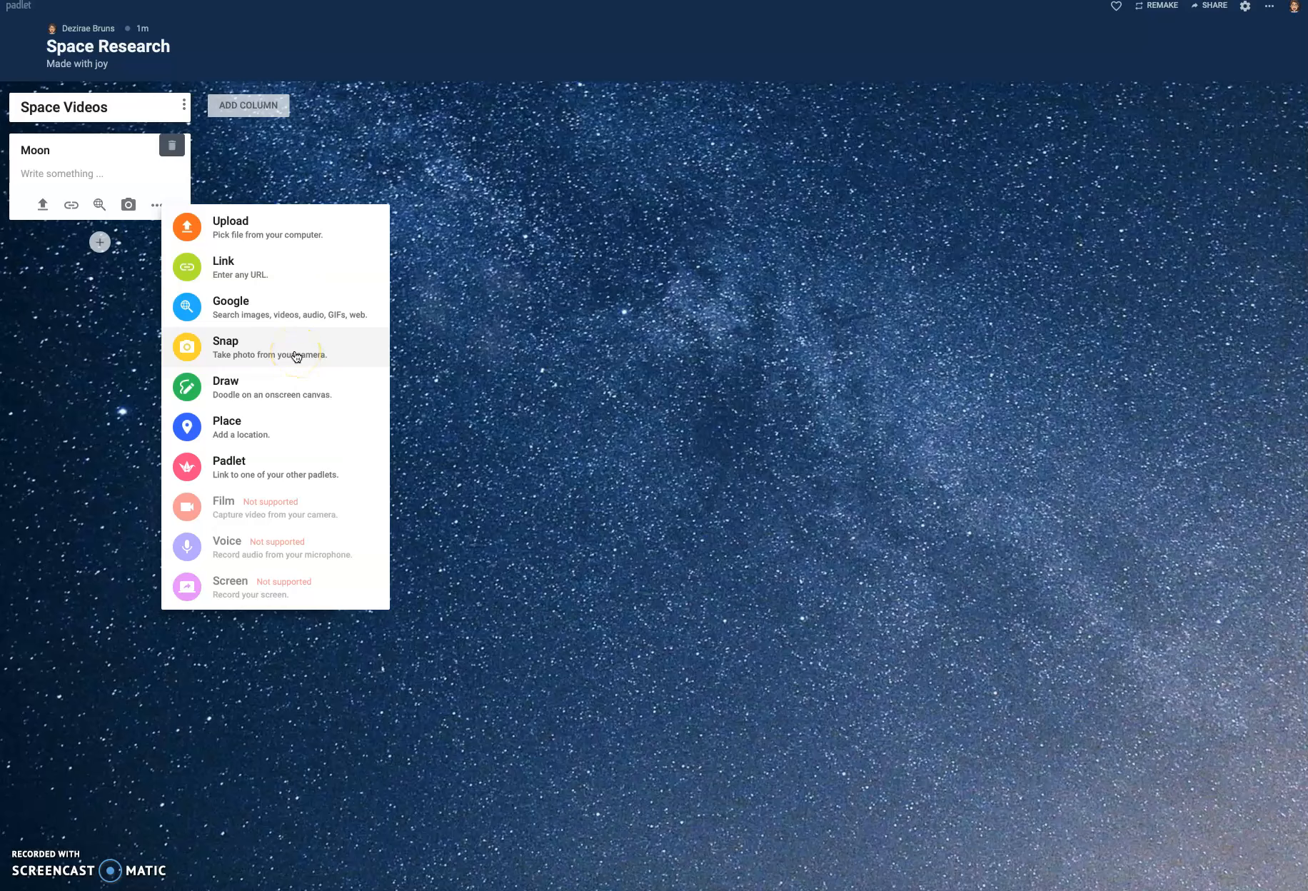
pyautogui.click(237, 315)
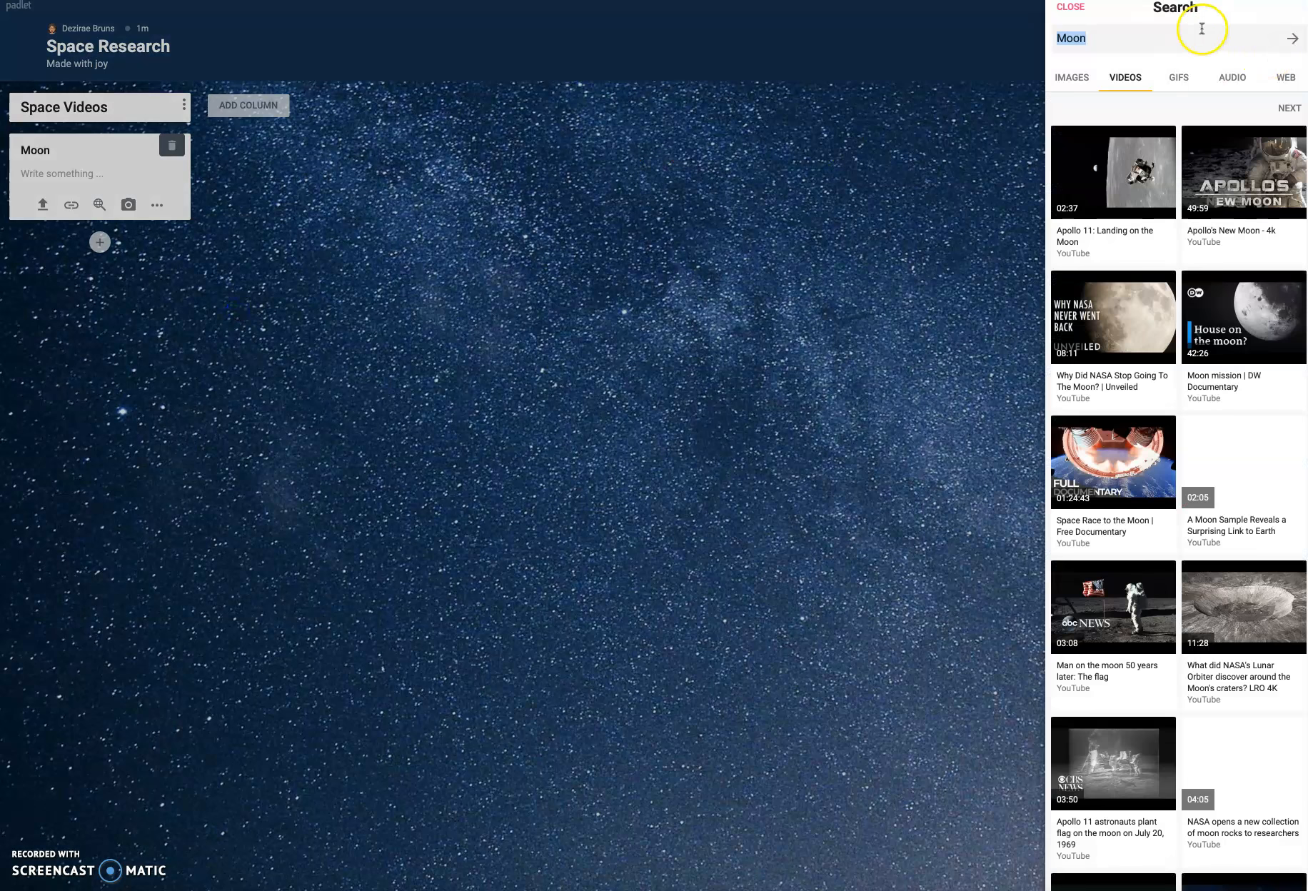
pyautogui.tripleClick(1199, 29)
pyautogui.press('BackSpace')
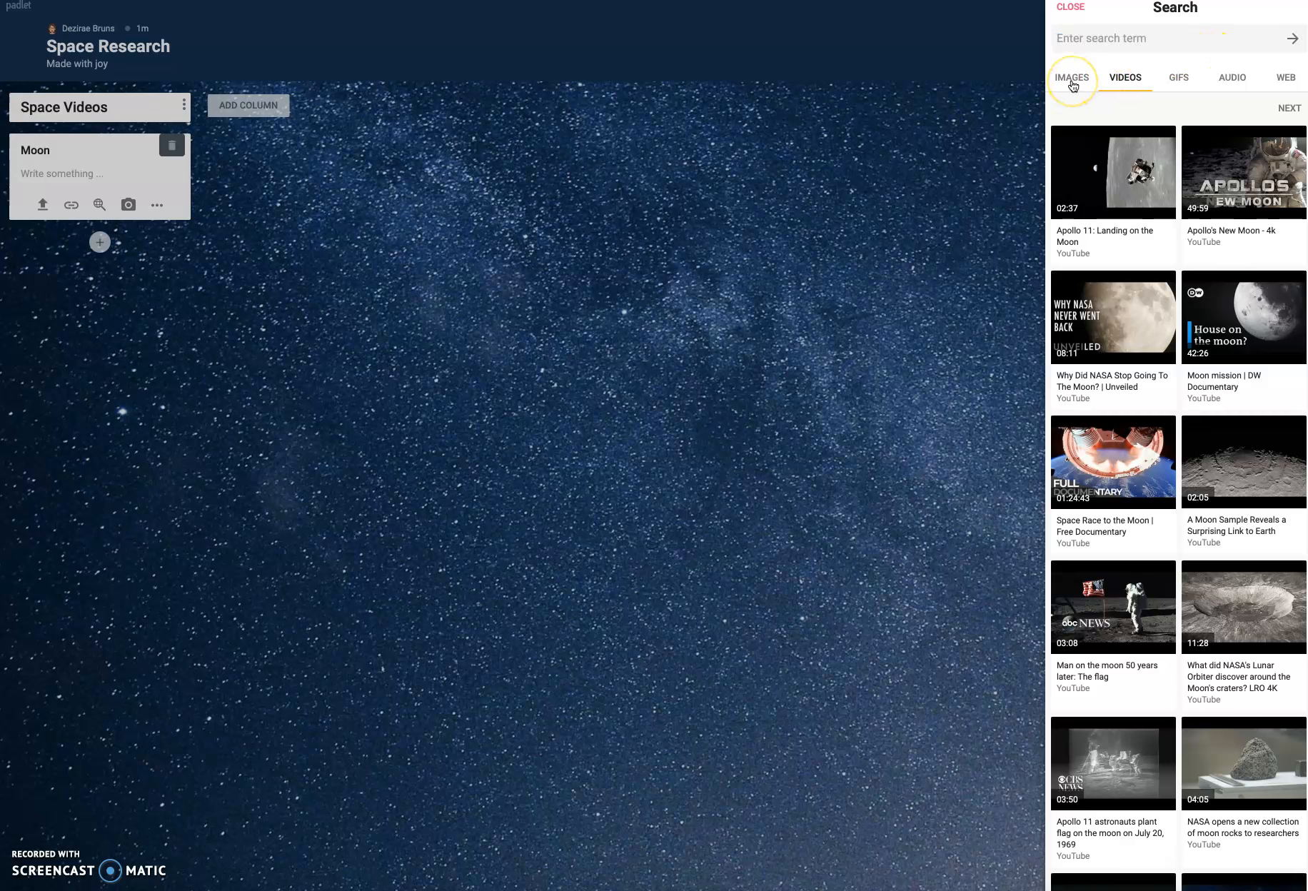
pyautogui.click(1072, 81)
pyautogui.tripleClick(1116, 30)
pyautogui.write('Moon')
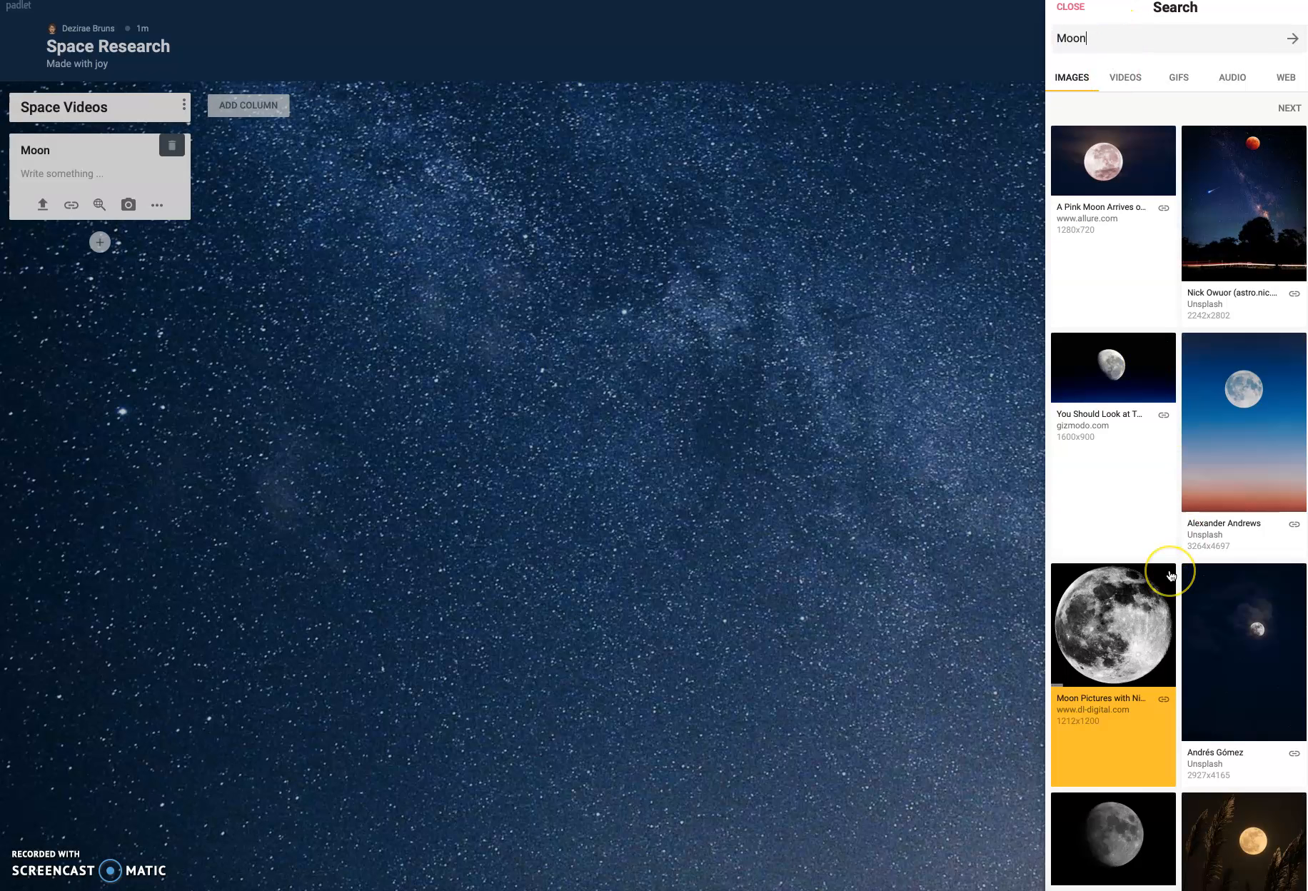
# - Try attaching the "The Living Moon" picture to the Moon post and remove it
pyautogui.scroll(-3, 1174, 574)
pyautogui.scroll(-2, 1171, 576)
pyautogui.scroll(5, 1171, 575)
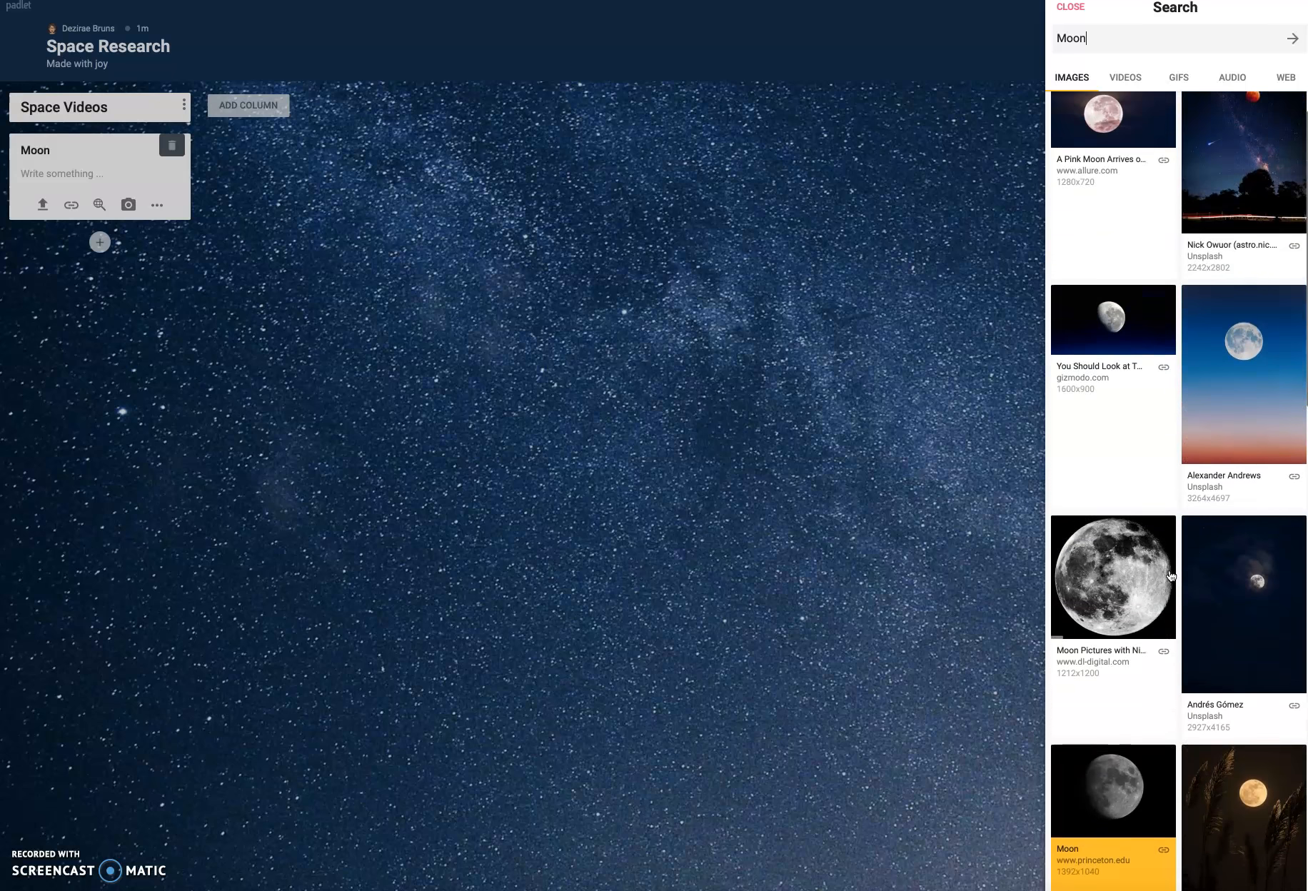
pyautogui.click(1199, 318)
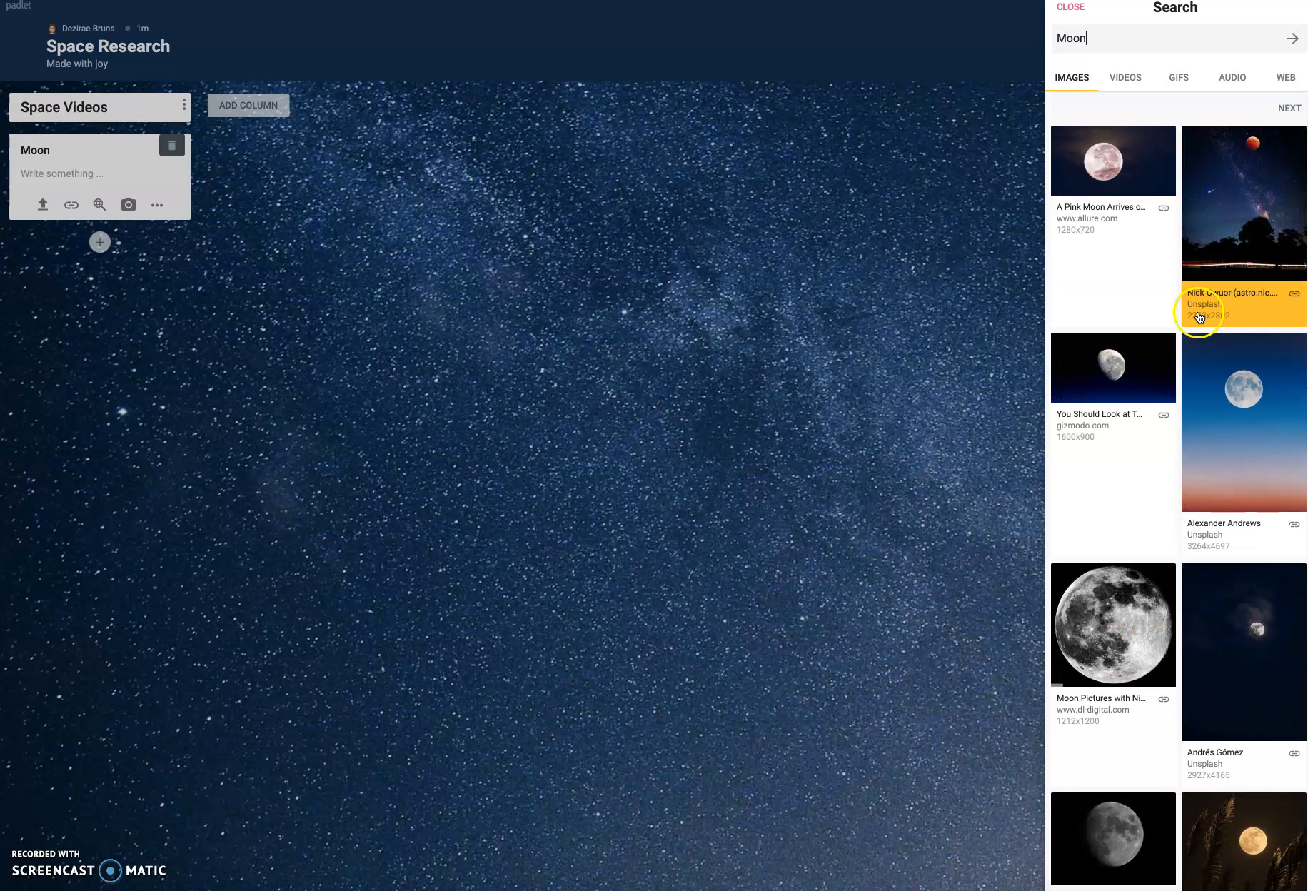
pyautogui.scroll(-8, 1077, 533)
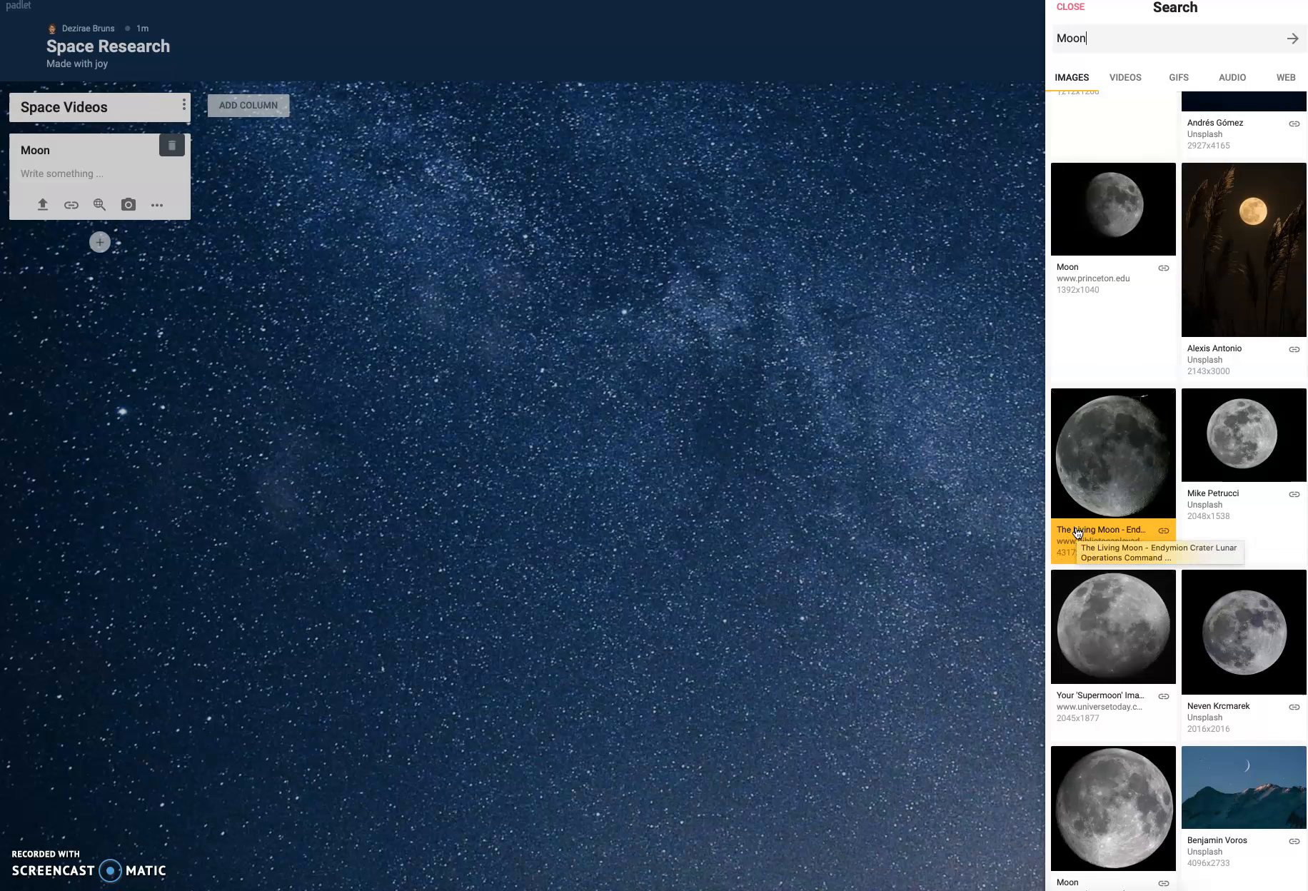
pyautogui.click(1146, 427)
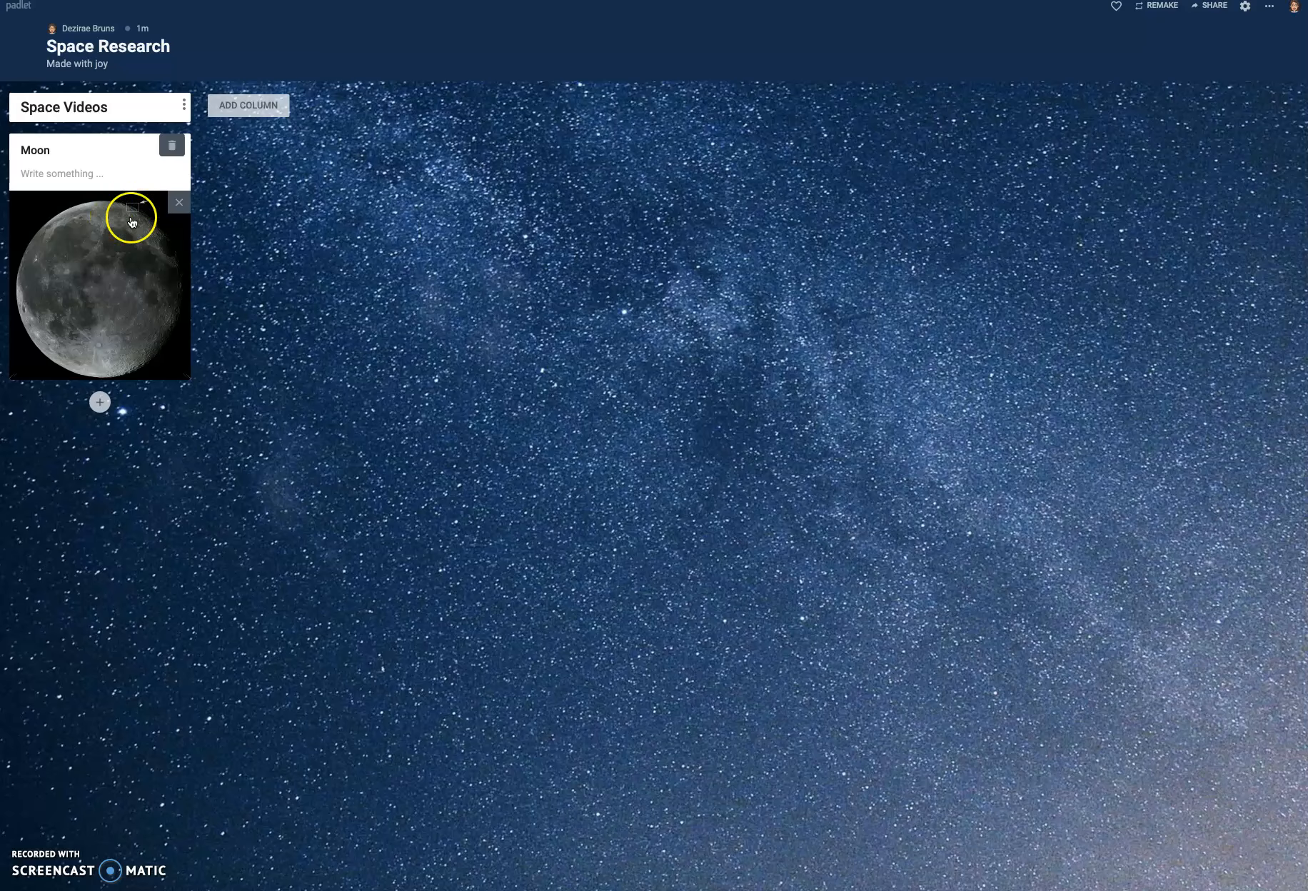
pyautogui.click(182, 206)
pyautogui.click(159, 204)
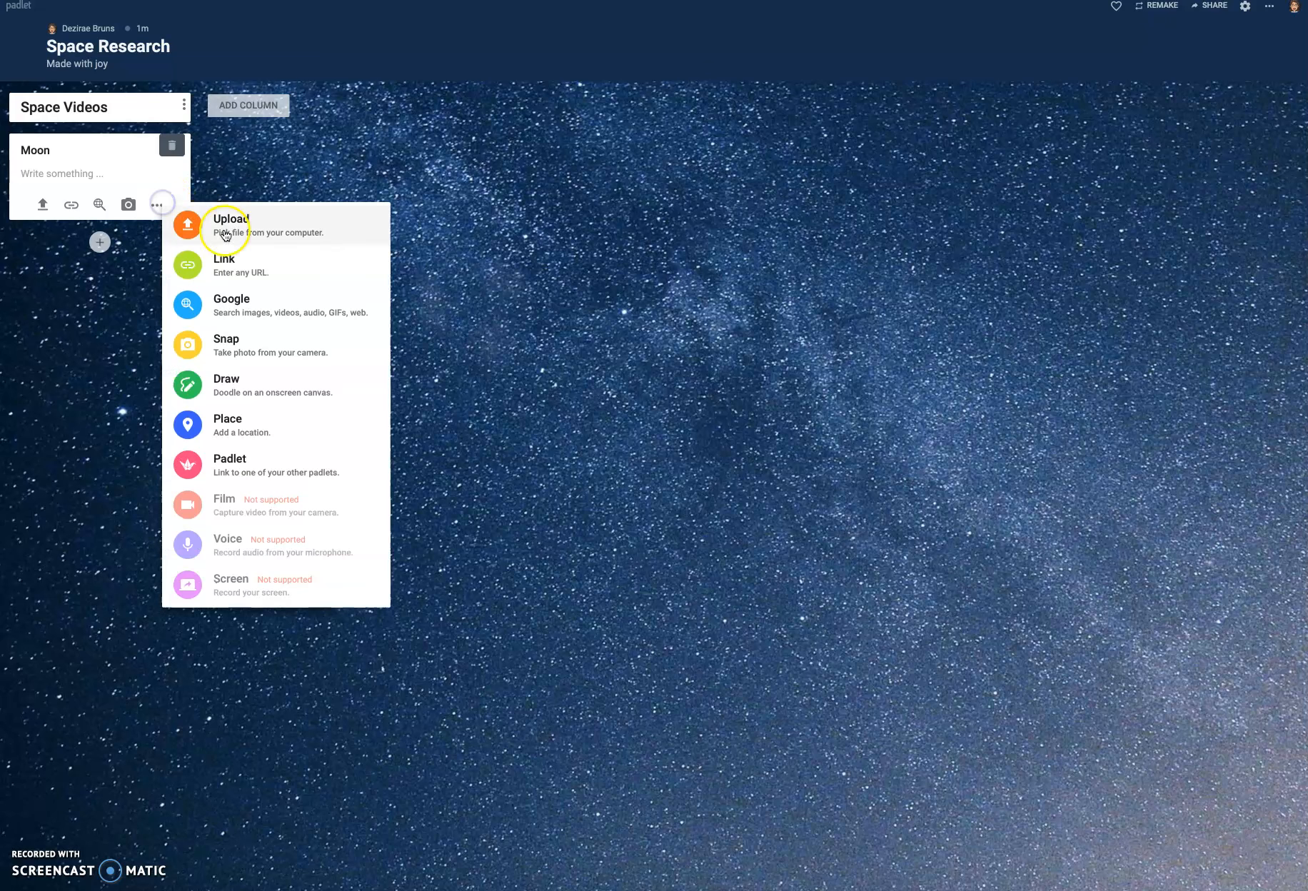
pyautogui.click(262, 318)
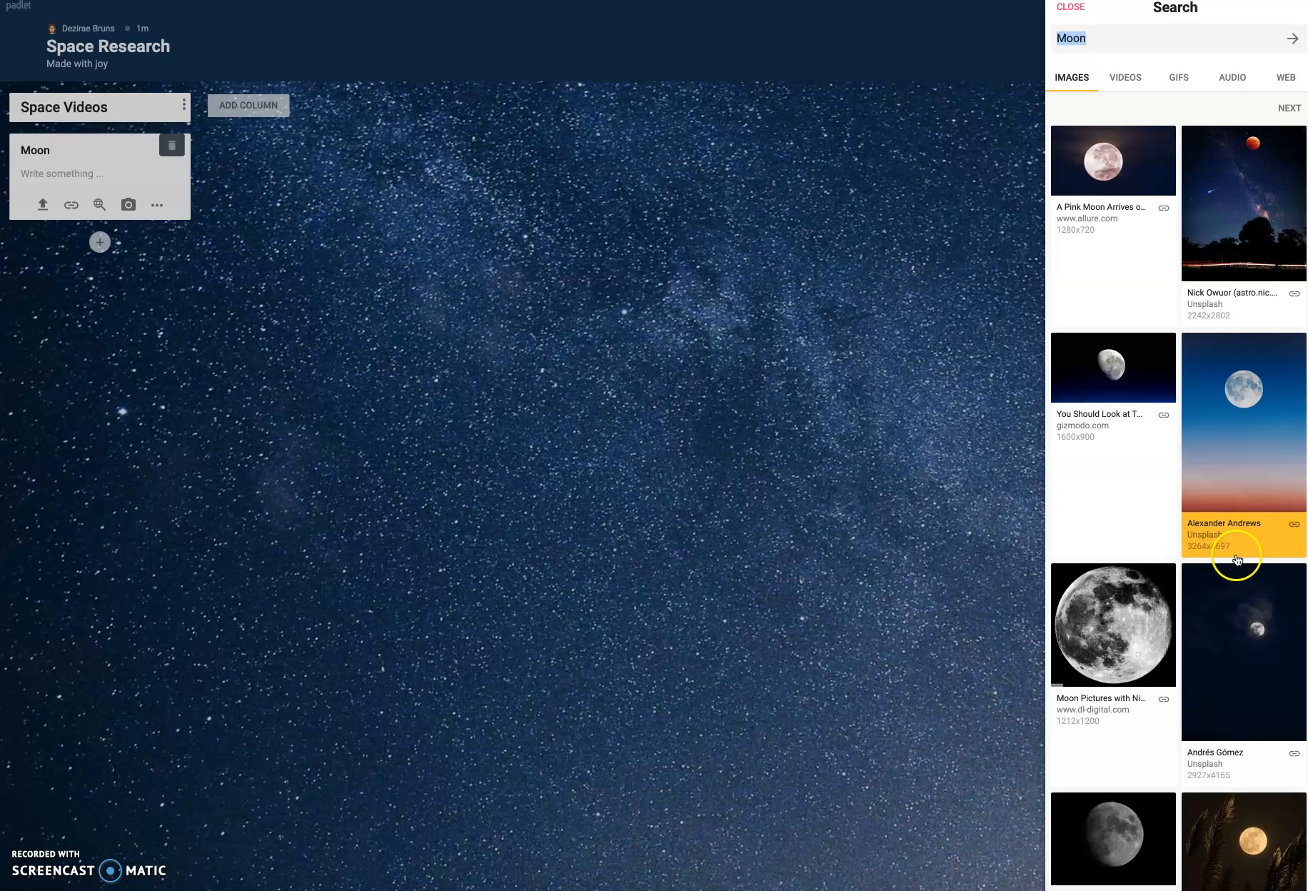
pyautogui.scroll(-4, 1216, 598)
pyautogui.click(1138, 310)
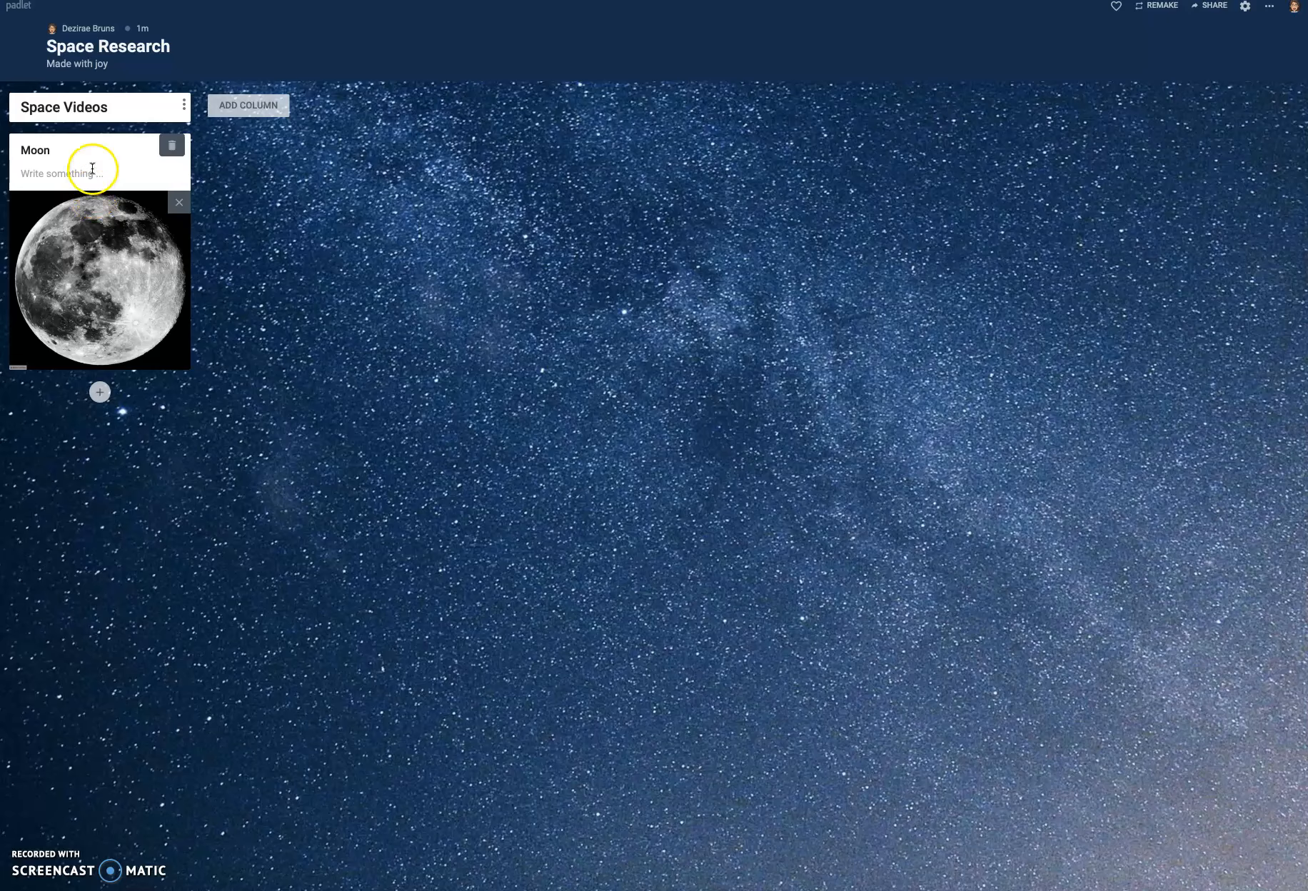
# - Rename the first column "Pictures of Space" and save it
pyautogui.click(95, 106)
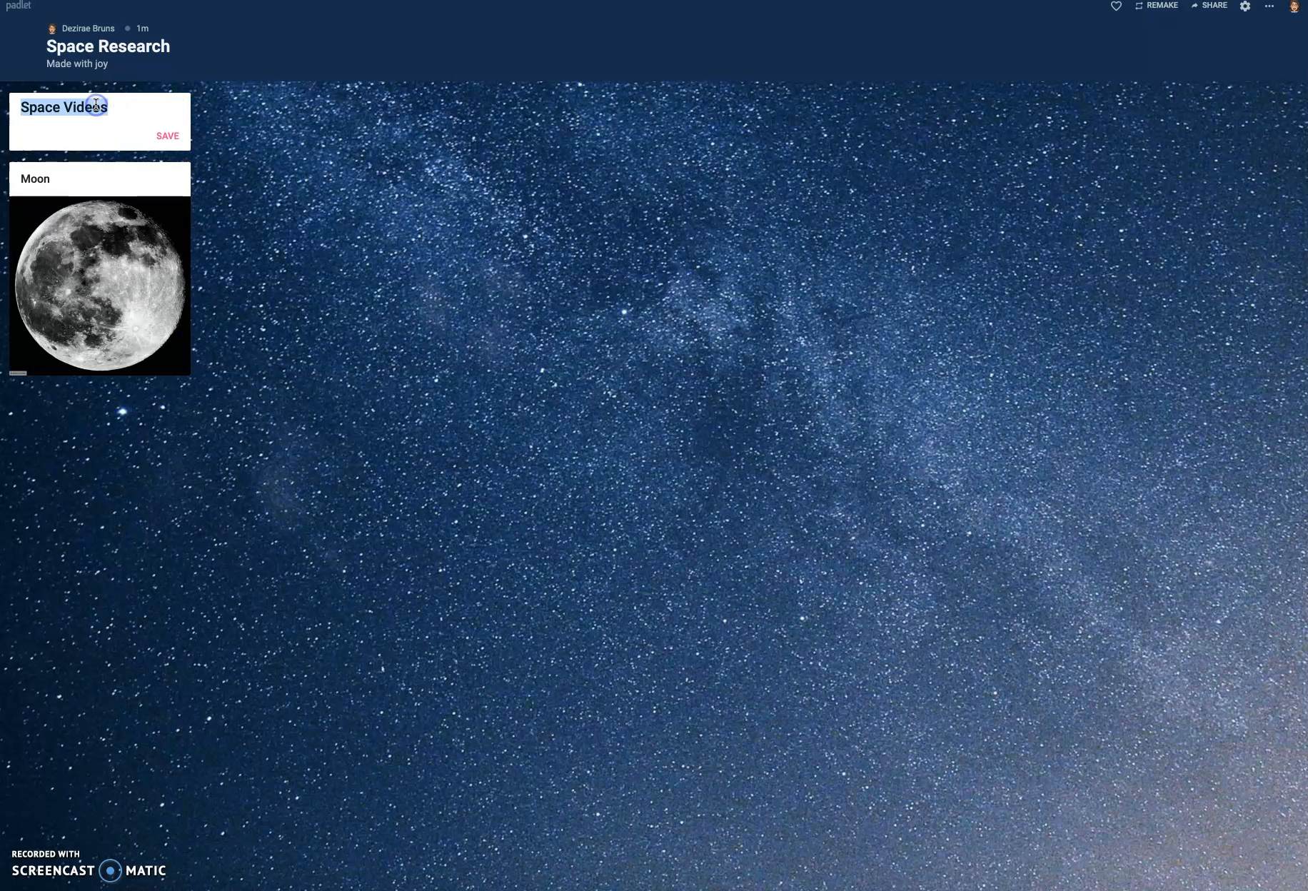
pyautogui.write('Pictures of Space')
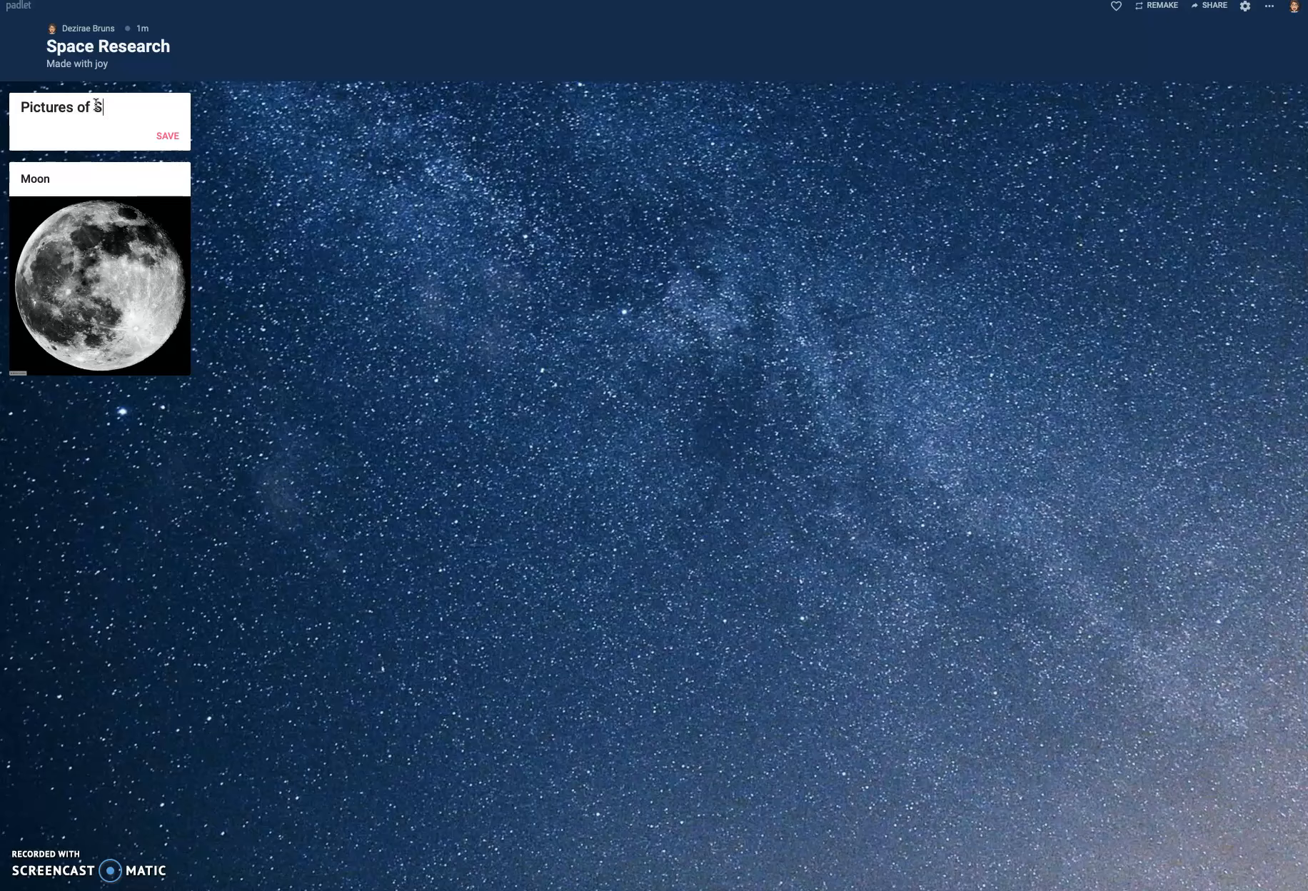
pyautogui.click(160, 144)
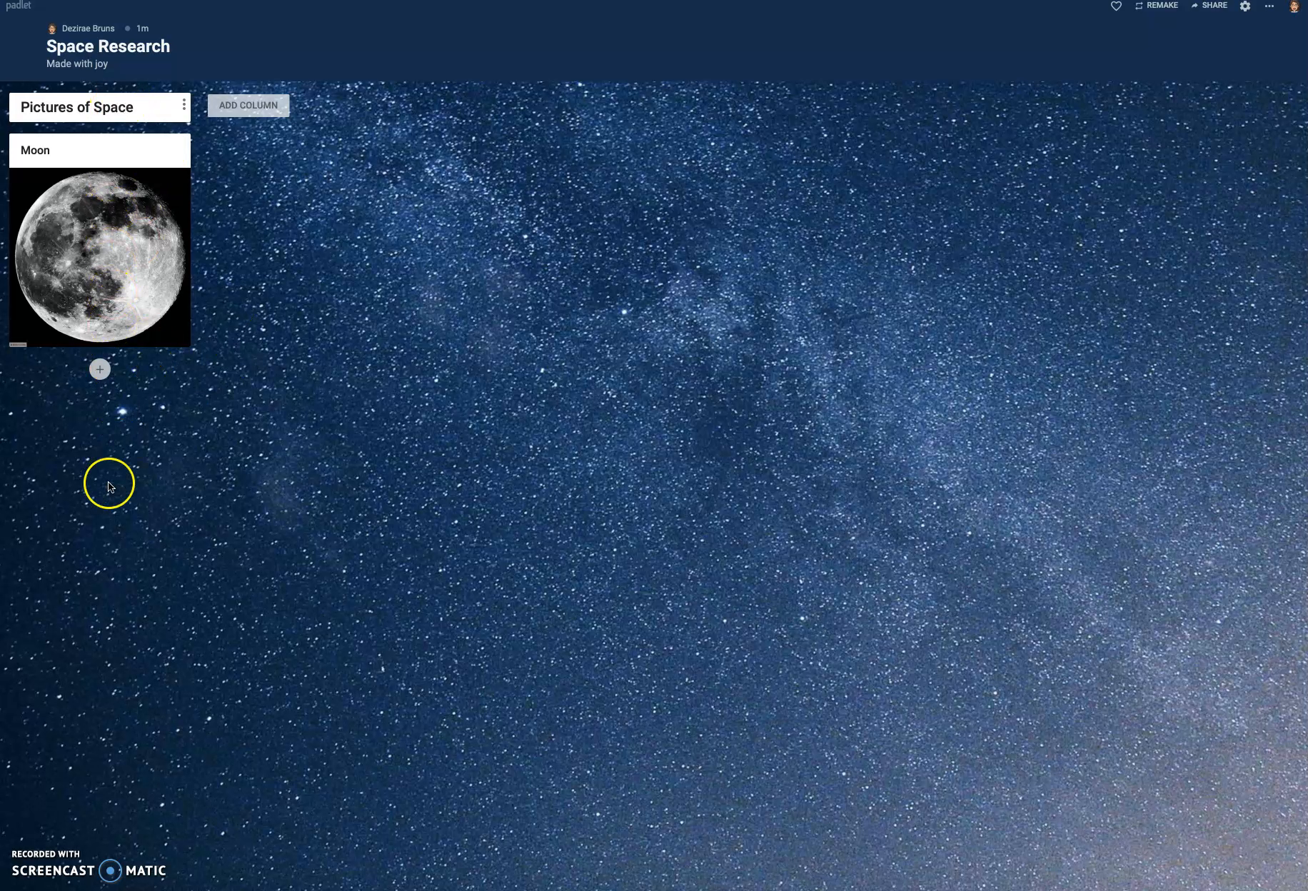
# - Add a second column named "Space"
pyautogui.moveTo(79, 297)
pyautogui.moveTo(169, 239)
pyautogui.click(252, 108)
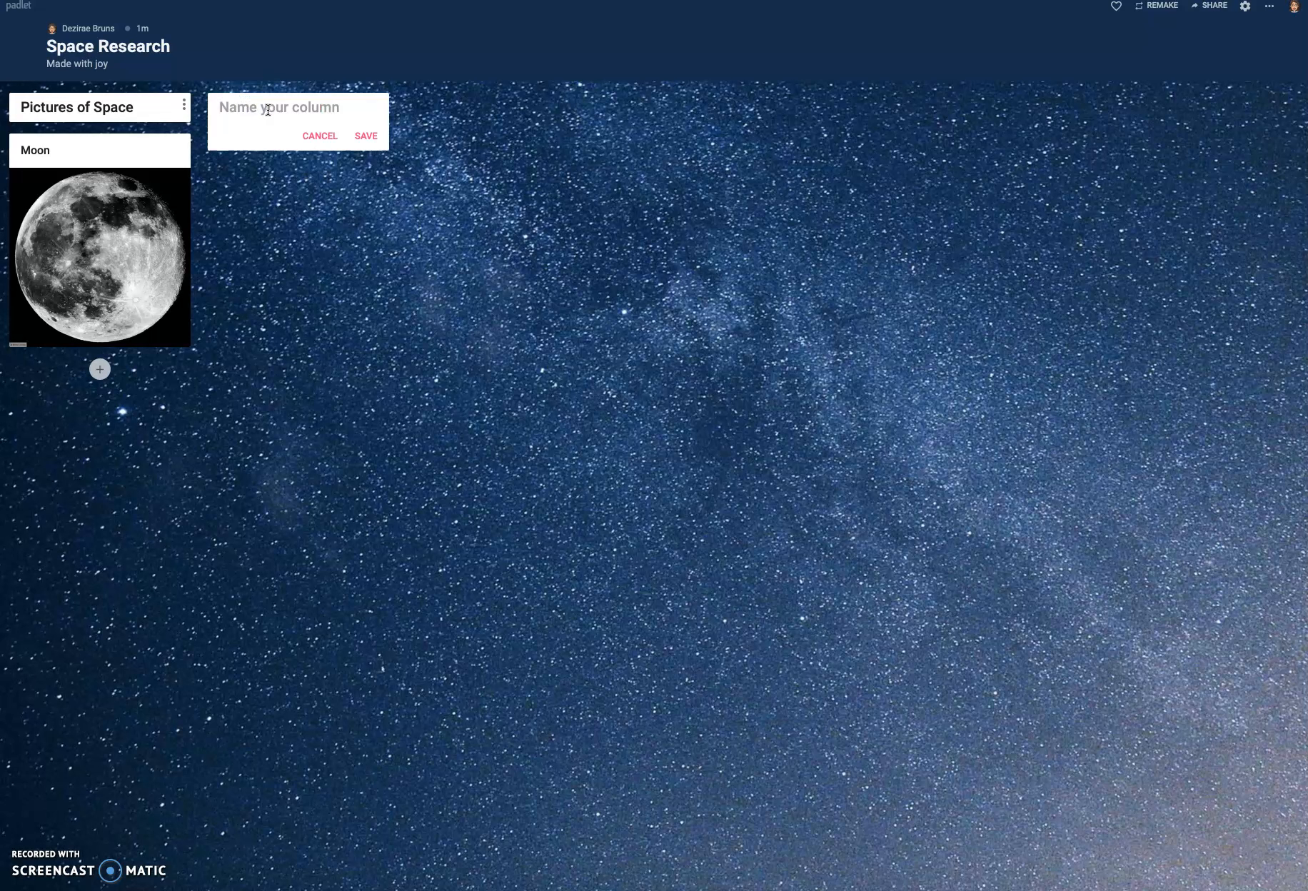
pyautogui.write('Space')
pyautogui.click(372, 133)
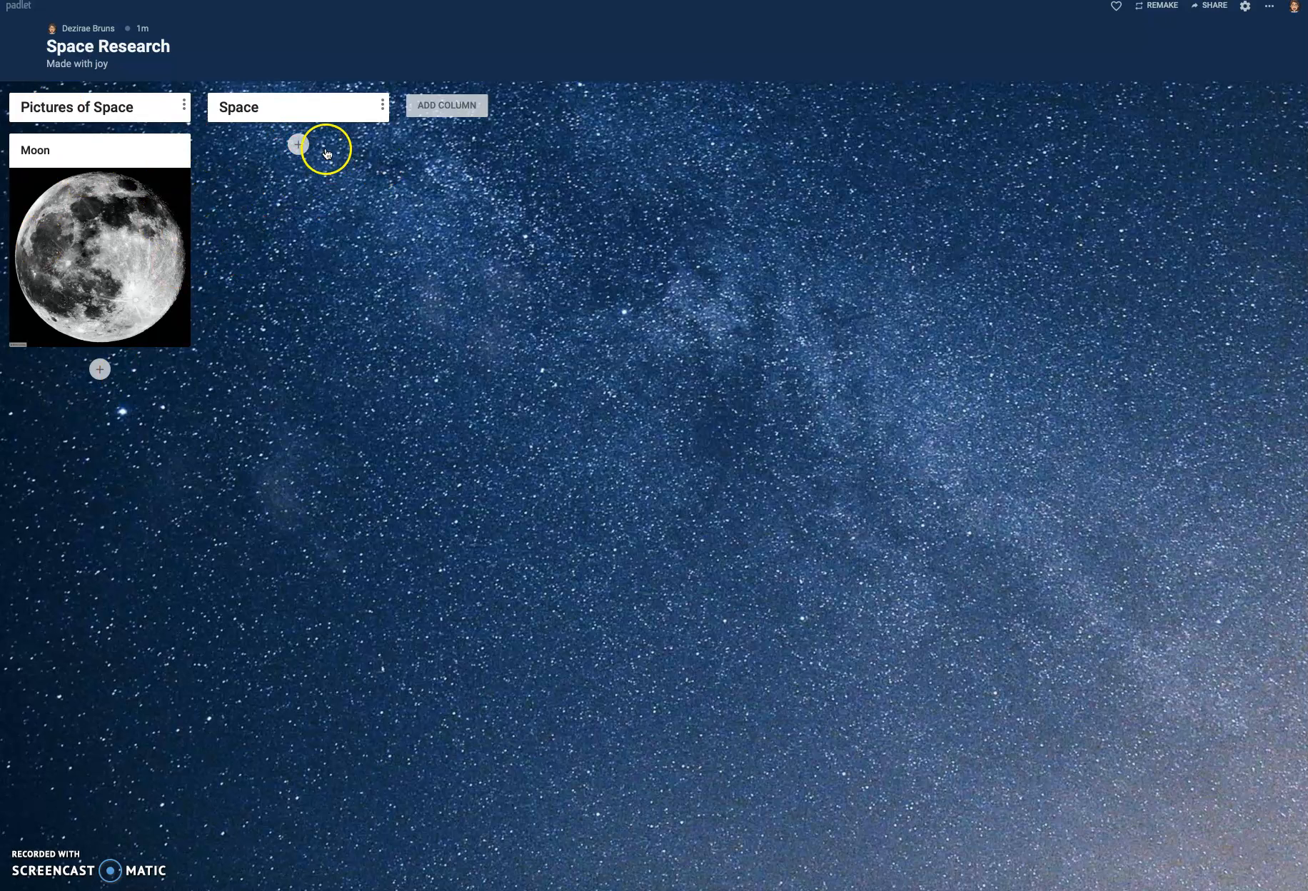
# - Add a post to the Space column titled "Exploring Our Solar System Planets and Space for Kids - Free School"
pyautogui.click(298, 144)
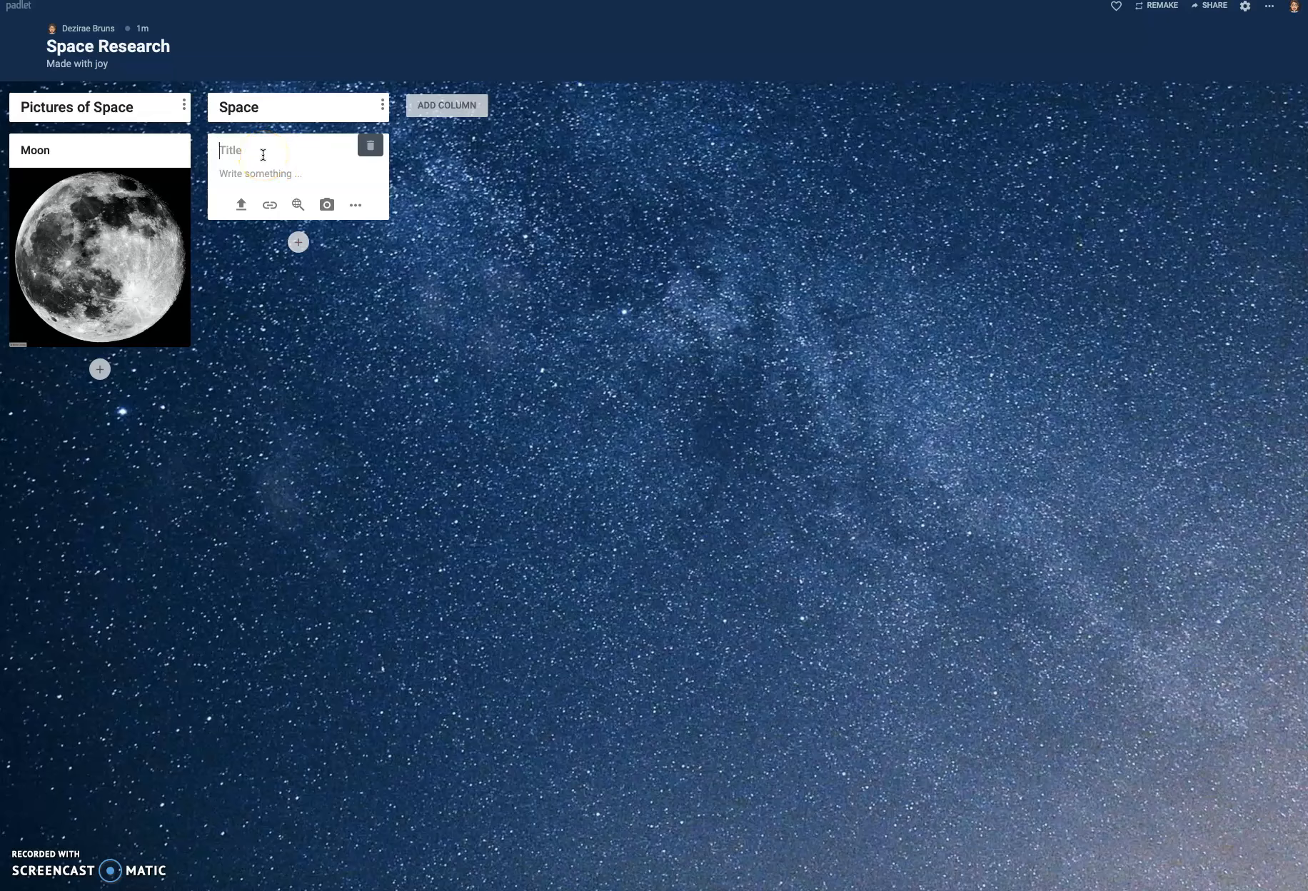
pyautogui.click(234, 285)
pyautogui.write('Exploring Our Solar Syst')
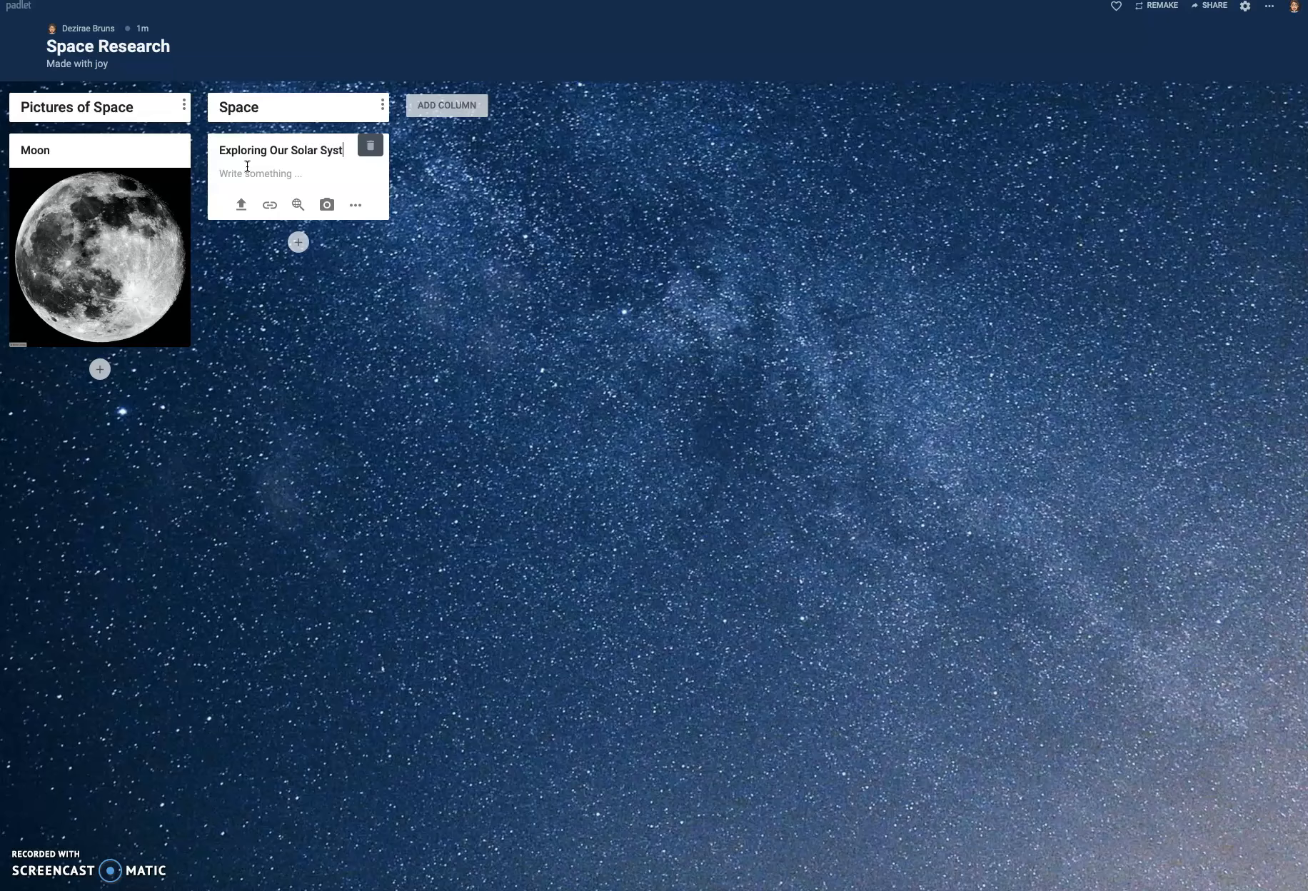
pyautogui.write('em Plane')
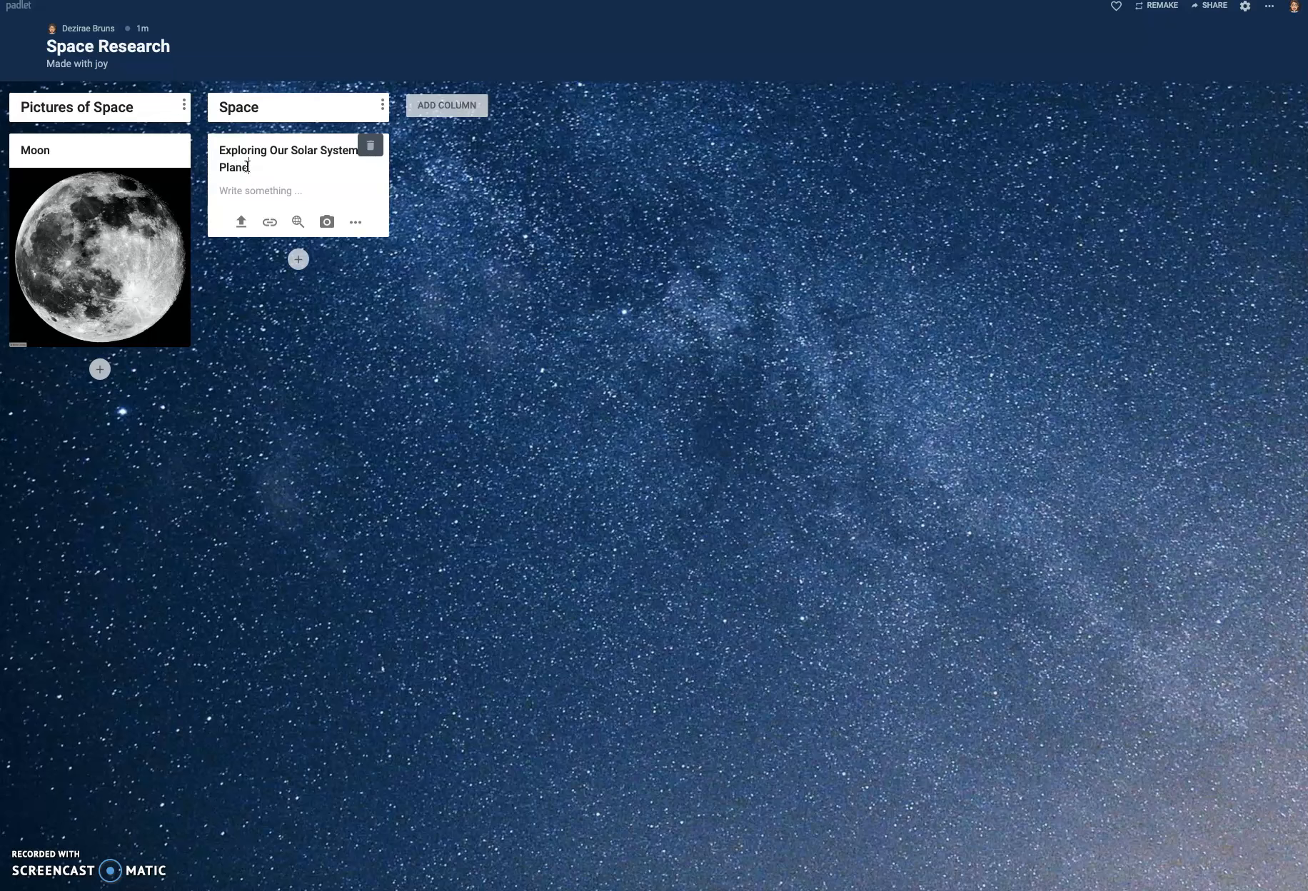
pyautogui.write('ts and Space for Kids - Free School')
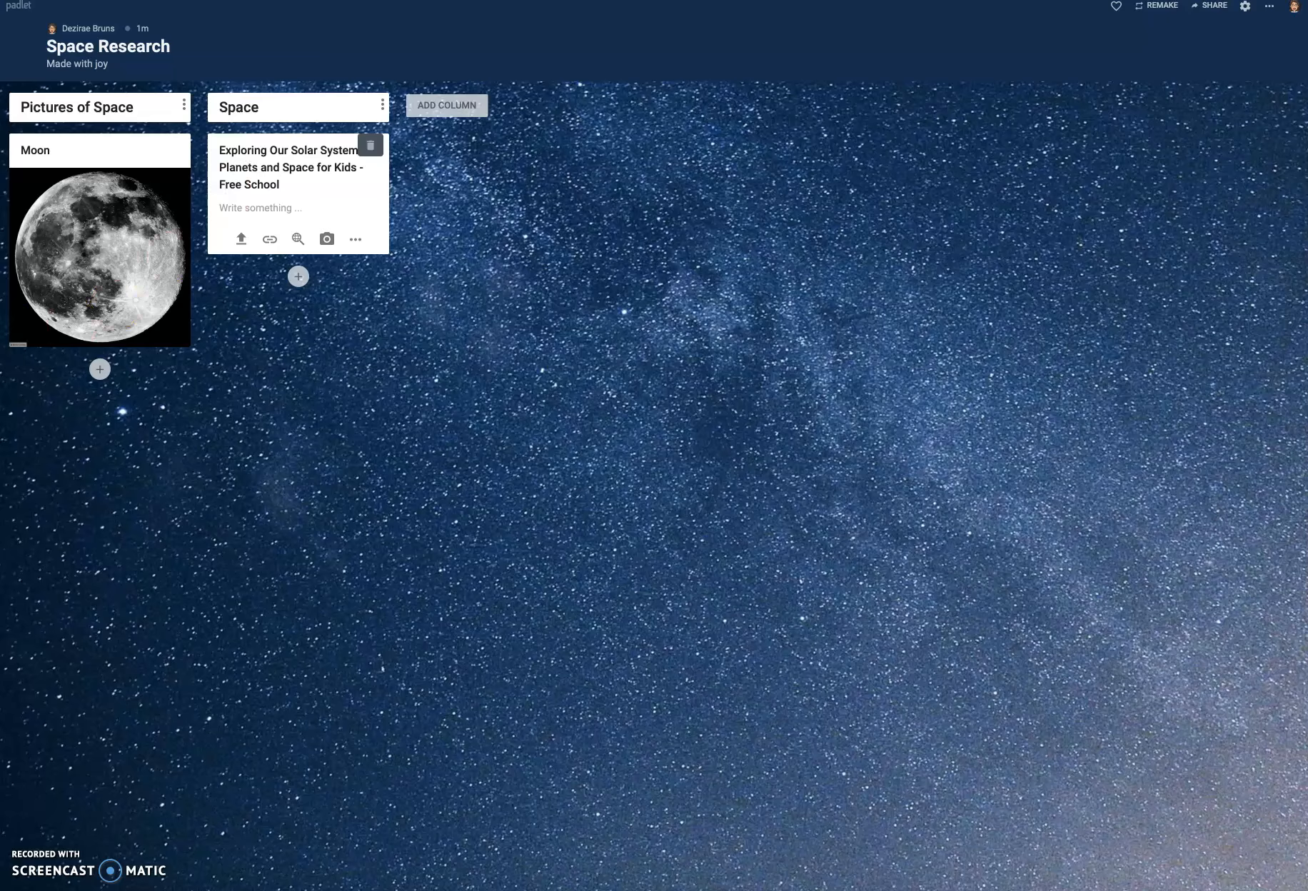
# - Switch to the browser window with the YouTube video "Exploring Our Solar System", copy its web address, and minimize that window
pyautogui.click(289, 206)
pyautogui.press('super+Tab')
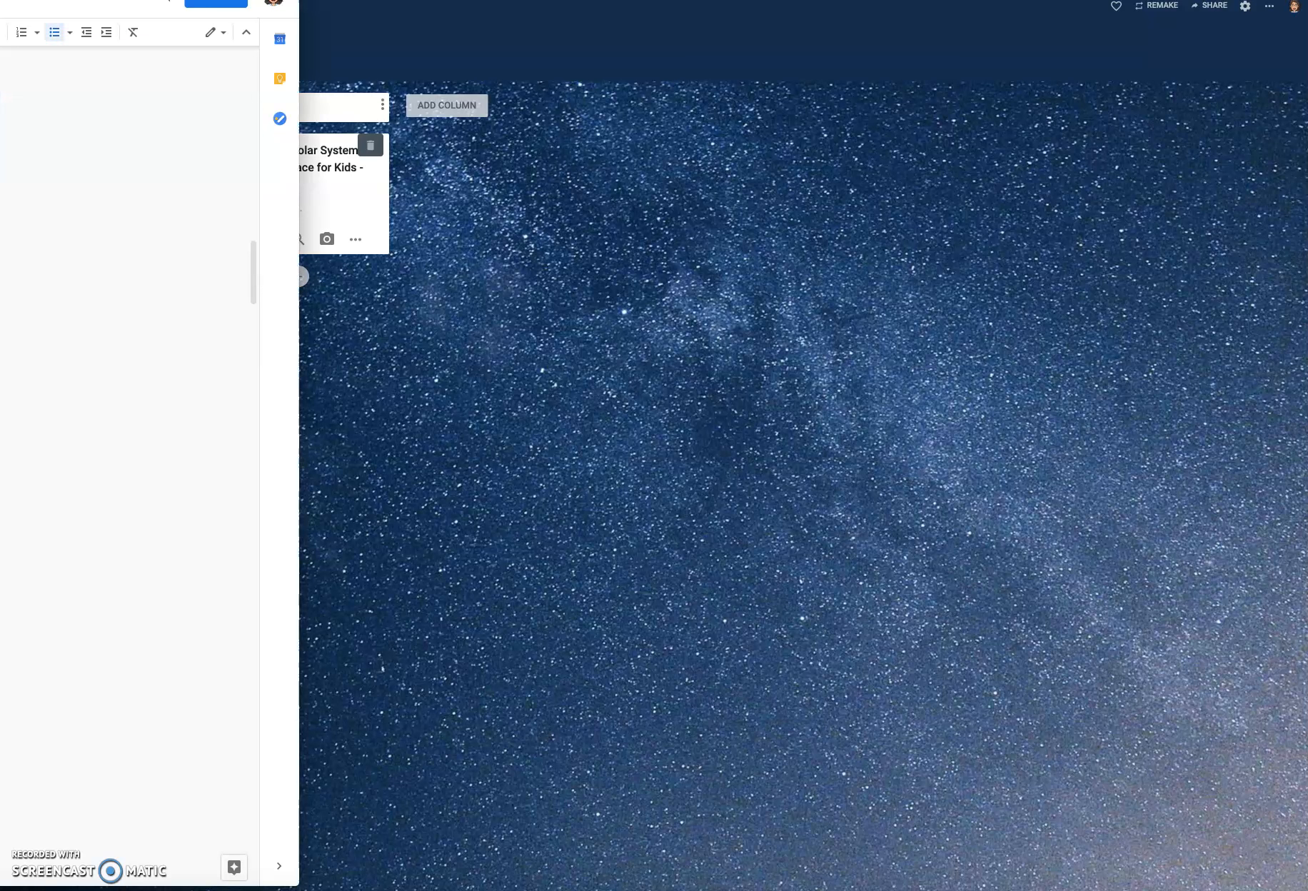
pyautogui.click(526, 284)
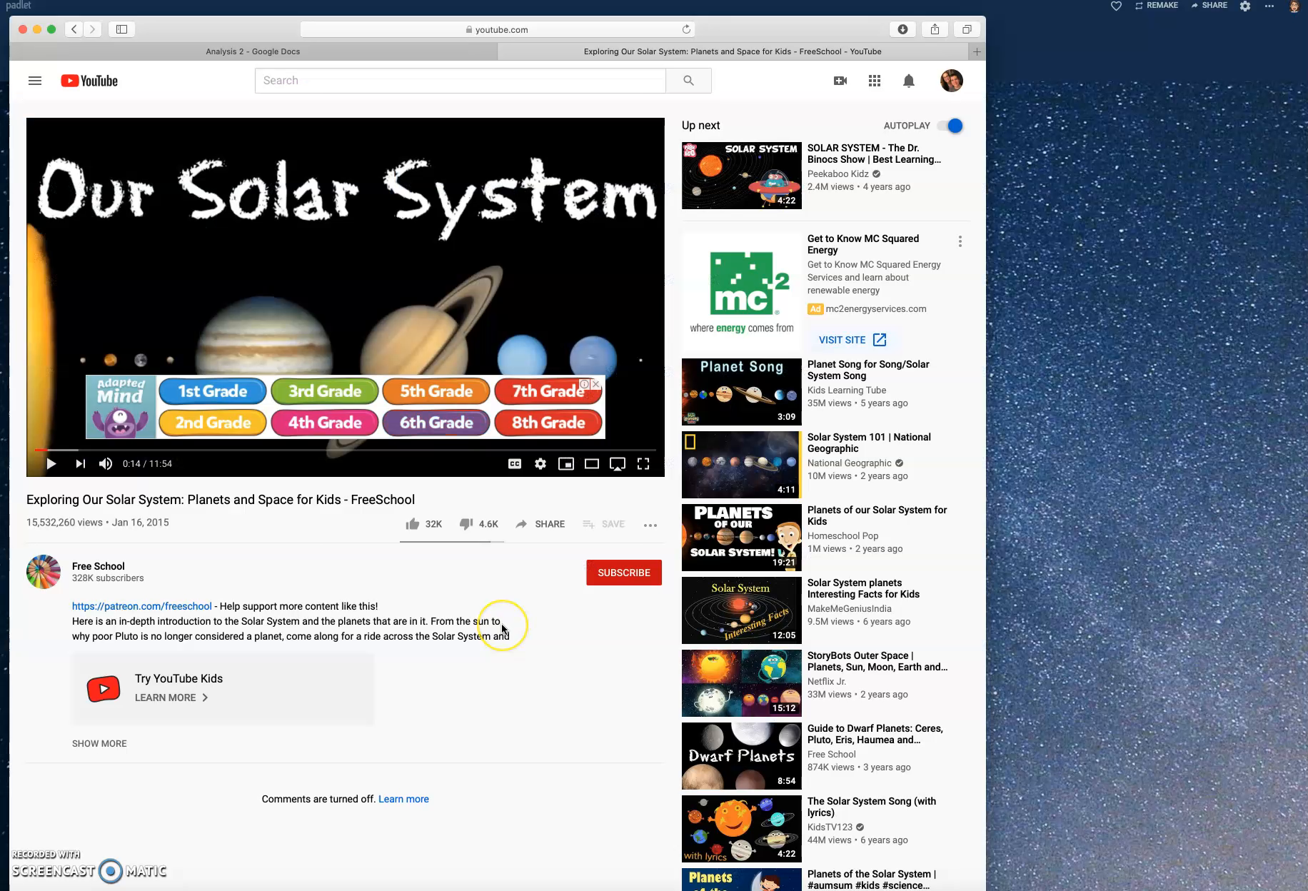
pyautogui.click(595, 388)
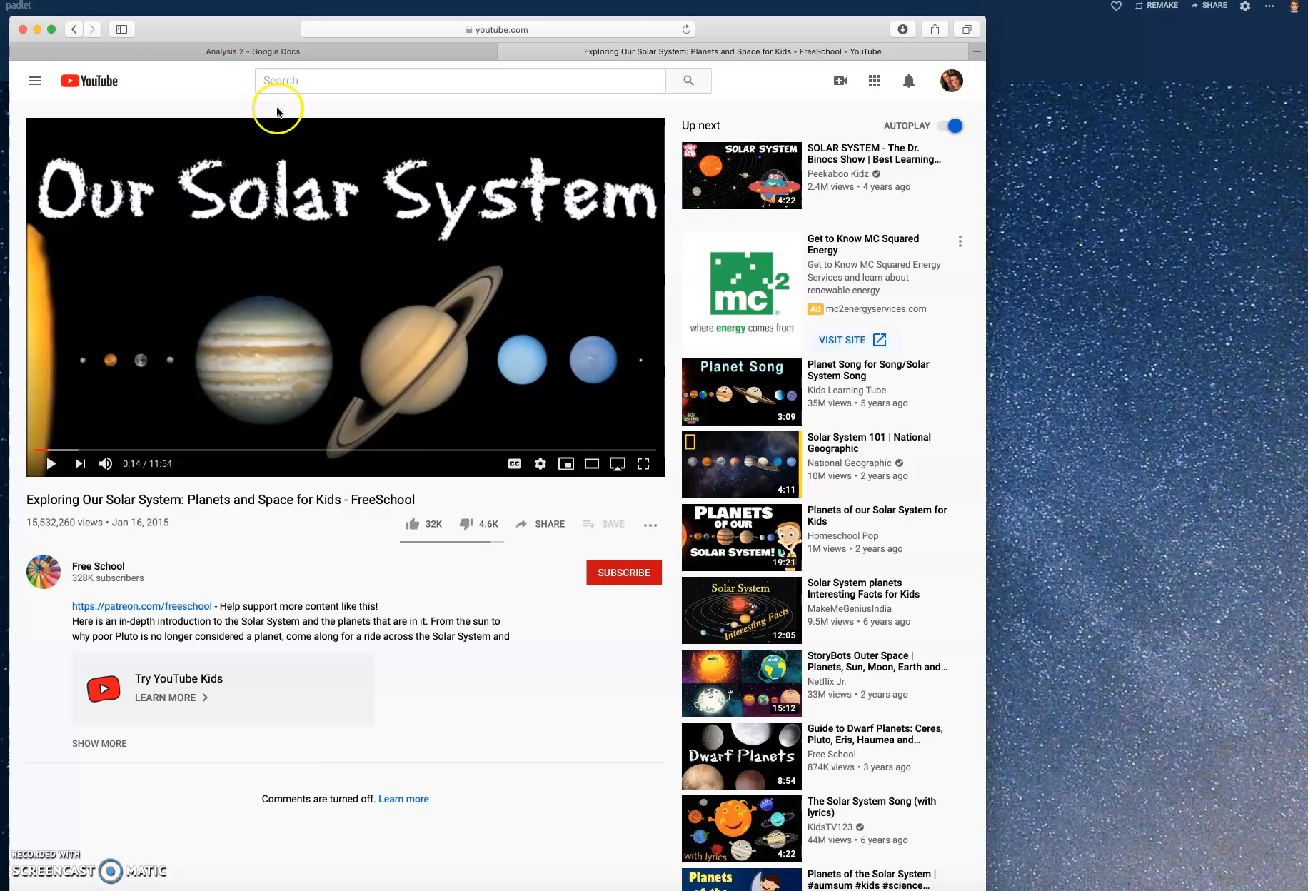
pyautogui.click(549, 31)
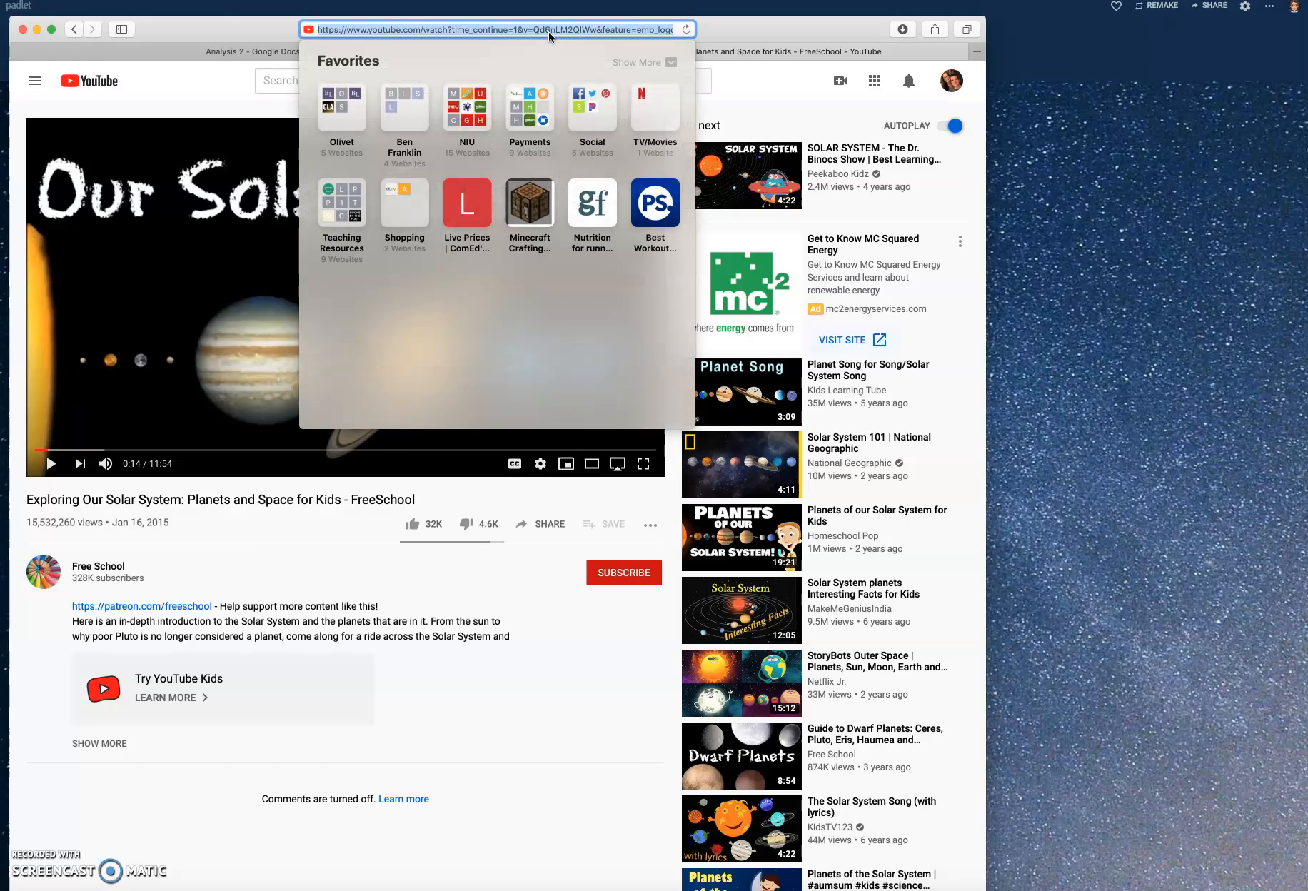
pyautogui.rightClick(549, 31)
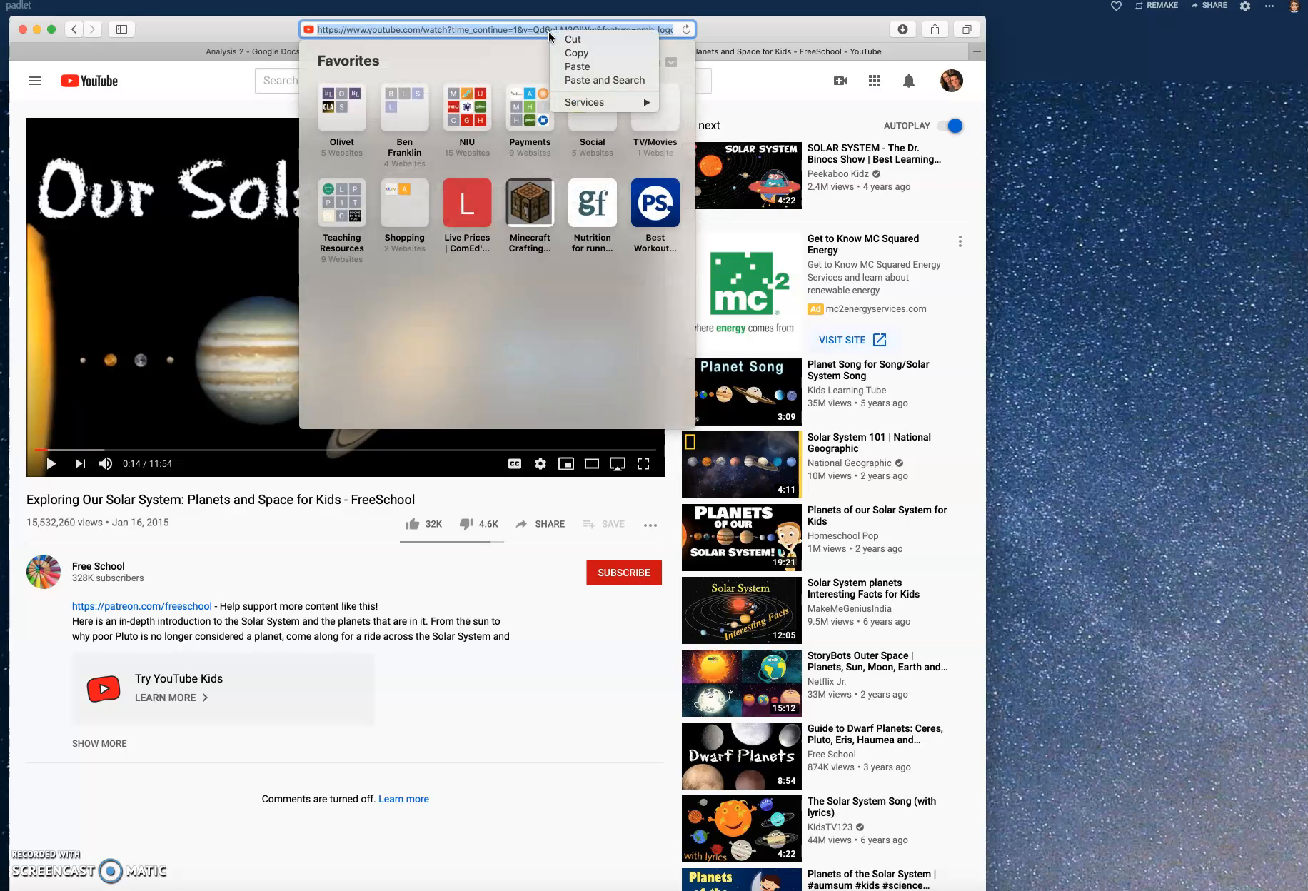
pyautogui.click(571, 53)
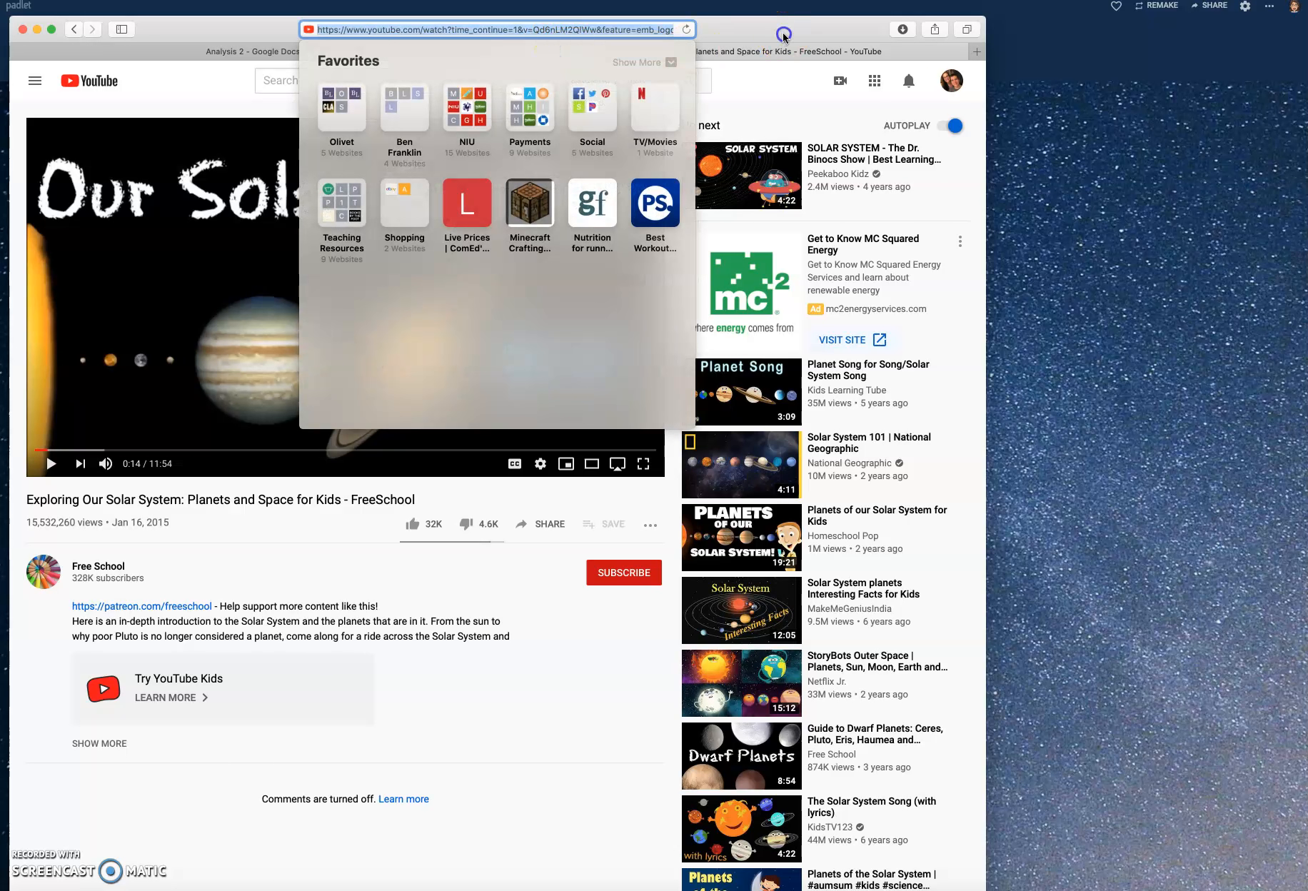
pyautogui.moveTo(782, 41); pyautogui.dragTo(836, 114)
pyautogui.click(92, 103)
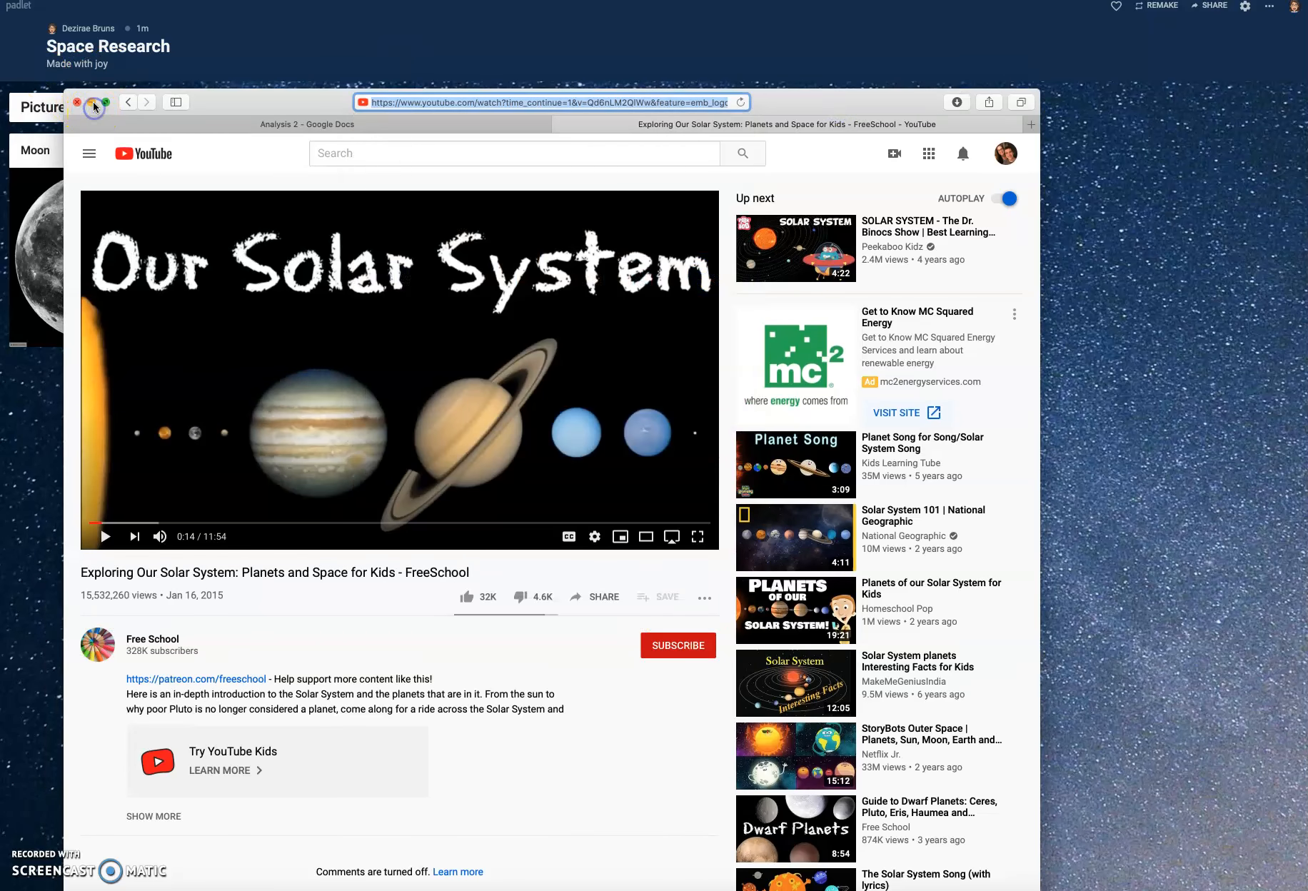
pyautogui.click(92, 103)
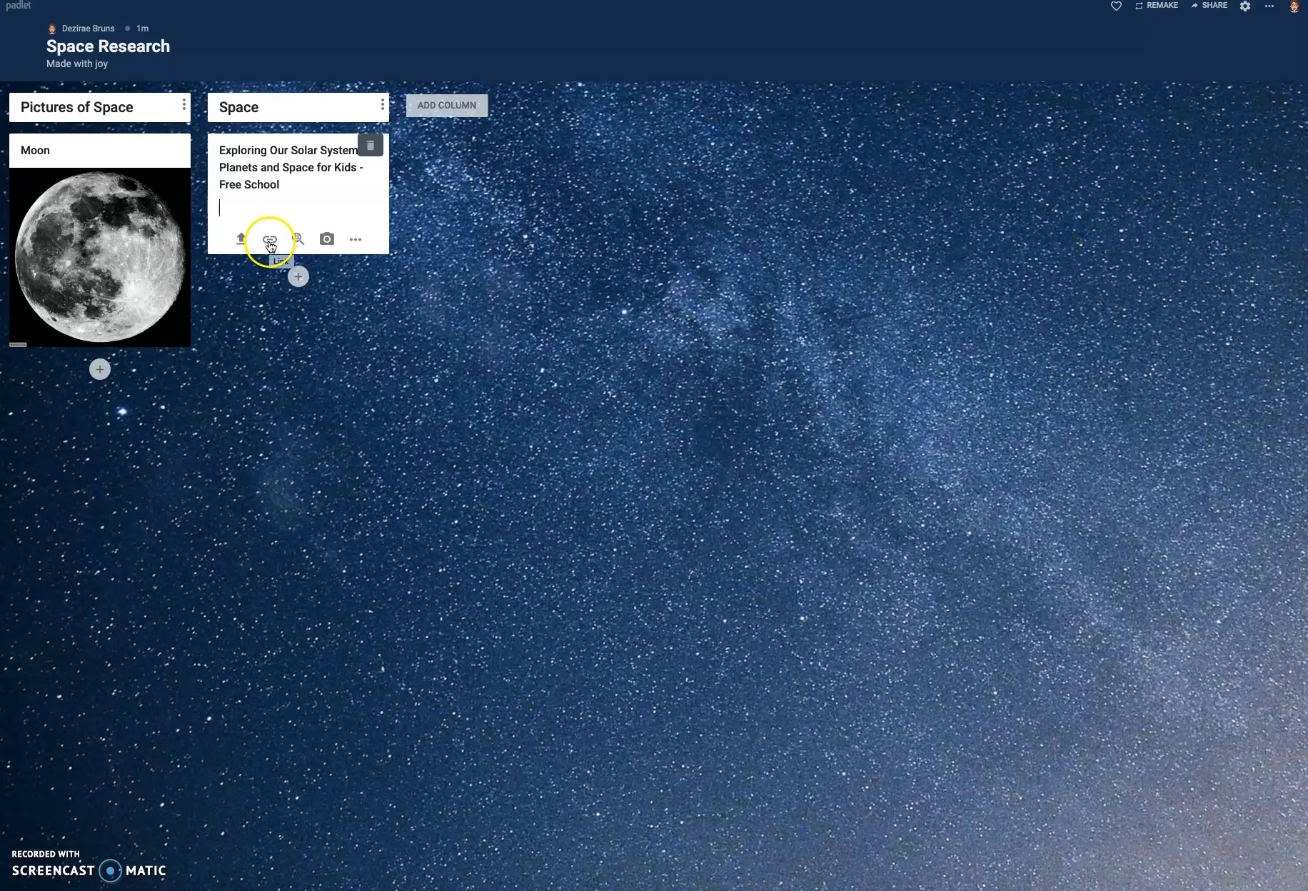
# - Attach the copied YouTube video link to the solar system post in the Space column
pyautogui.click(269, 242)
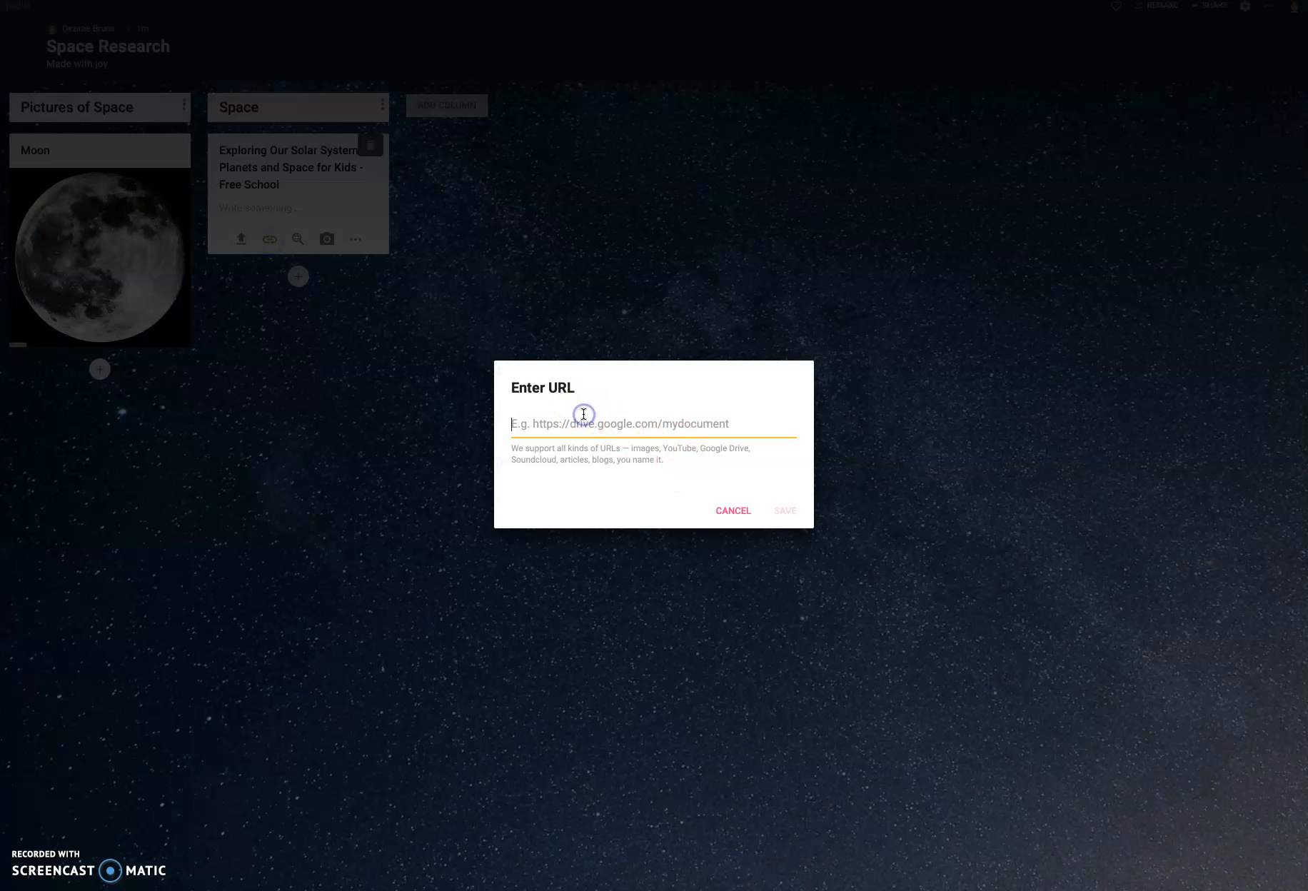
pyautogui.press('super+v')
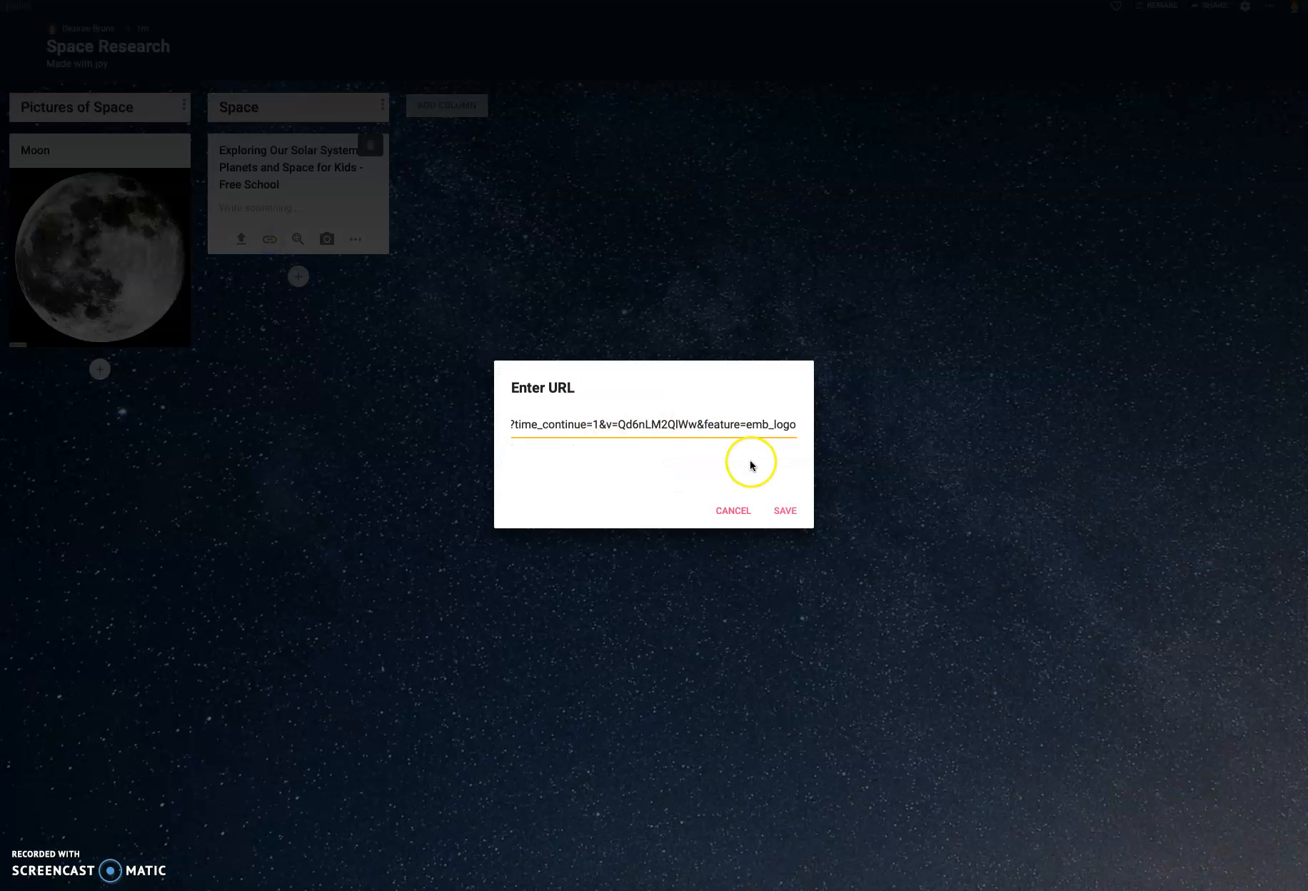
pyautogui.click(797, 514)
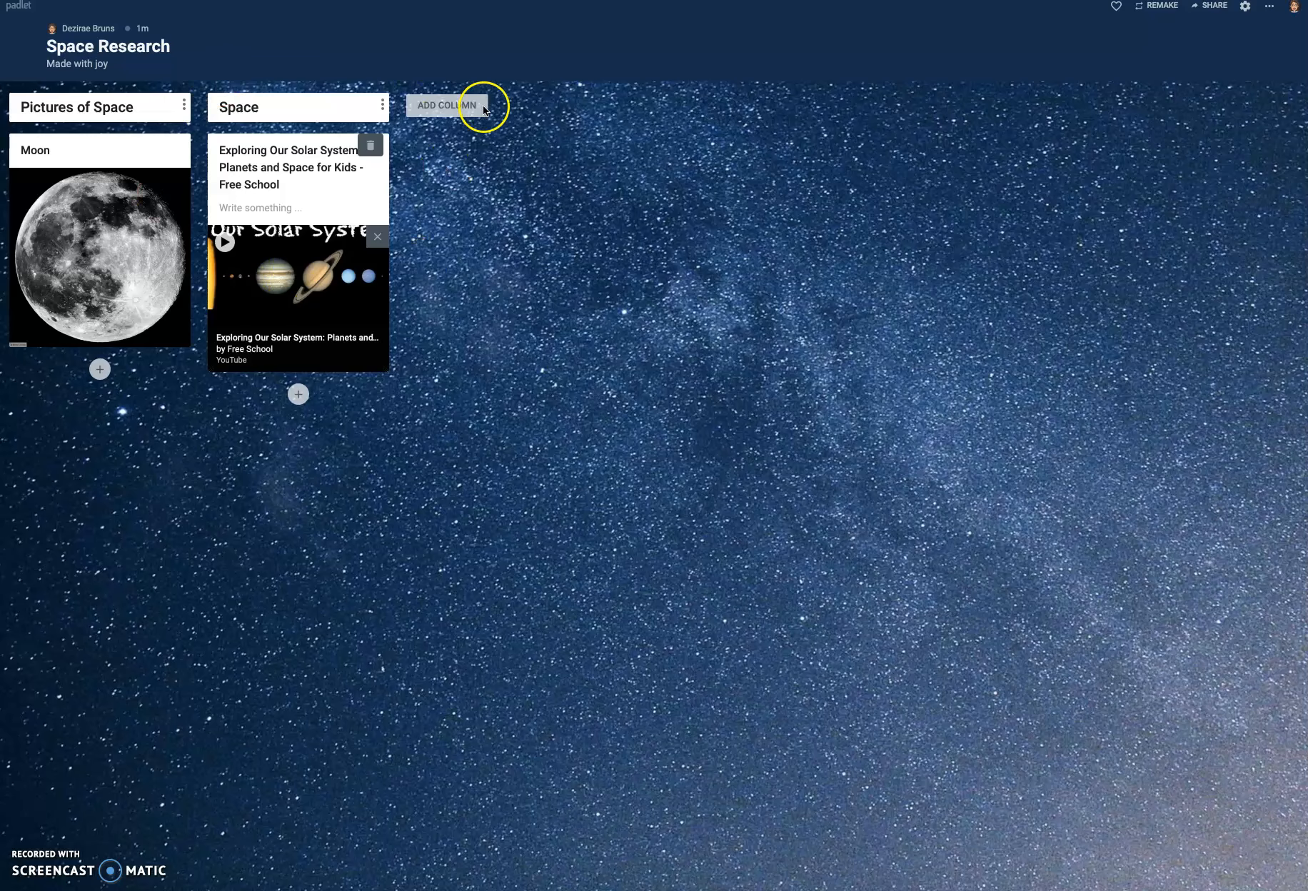
# - Add a third column named "Class Discussion"
pyautogui.click(460, 108)
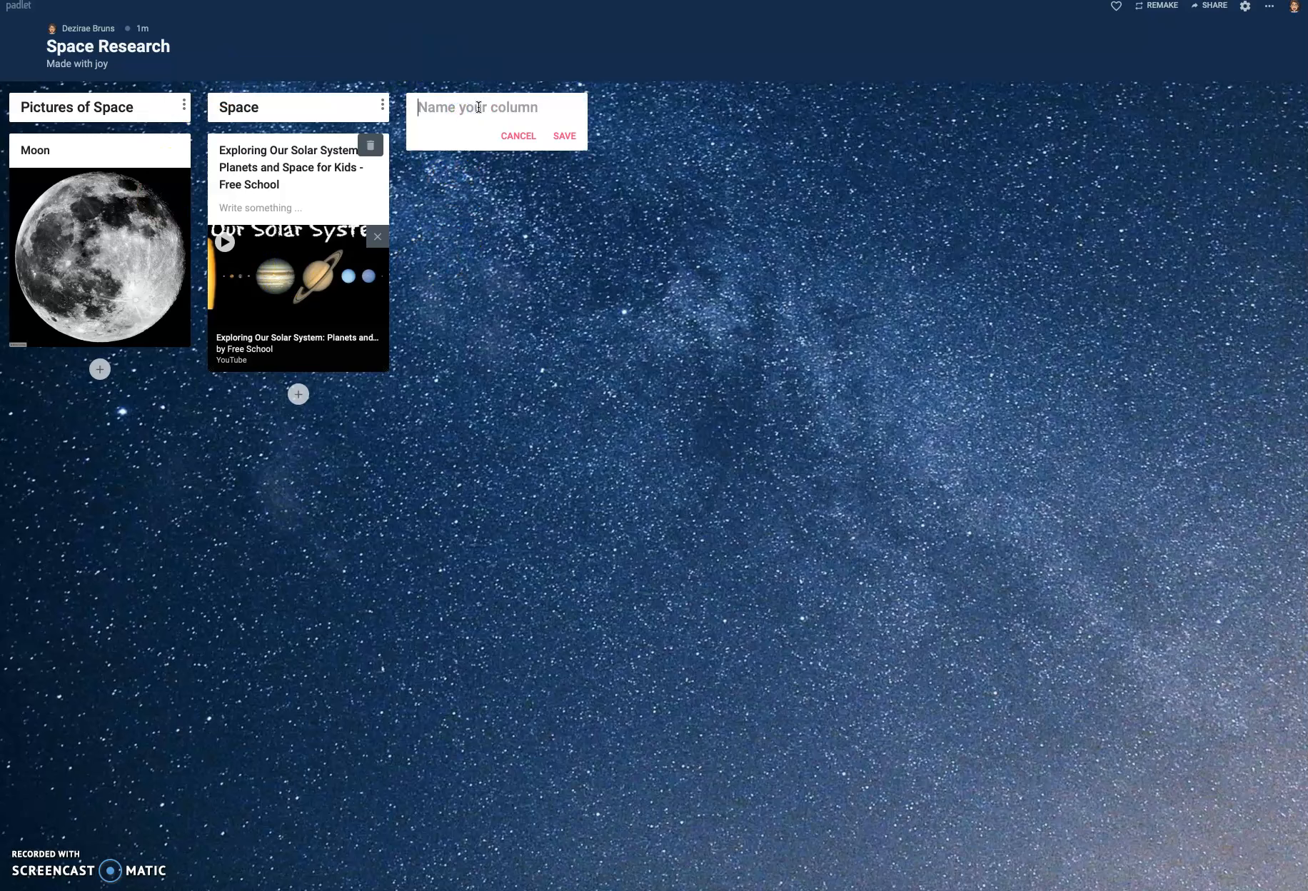
pyautogui.write('Class Discussion')
pyautogui.click(565, 138)
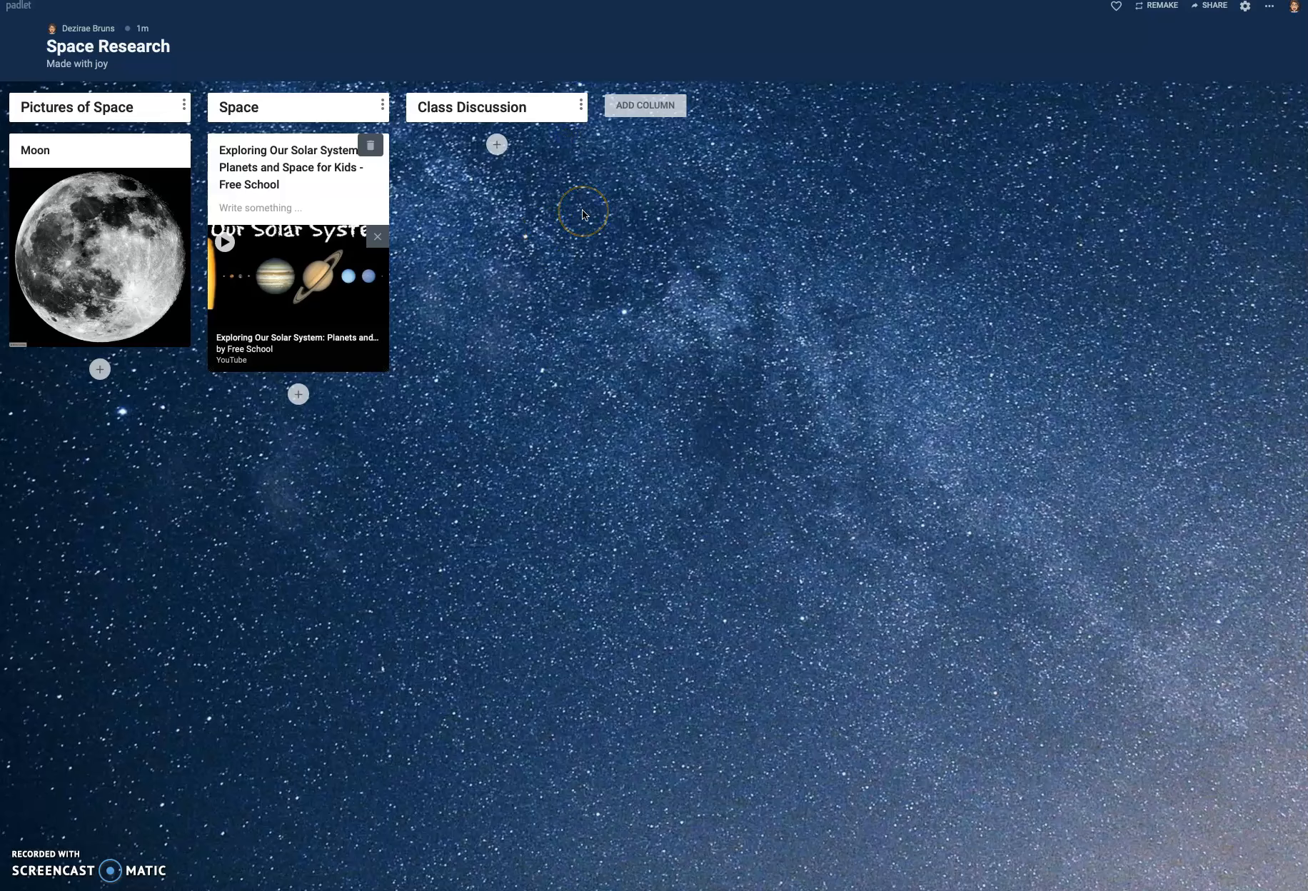
# - Add a post to the Class Discussion column titled "What is the most interesting thing you learned about space?"
pyautogui.click(497, 144)
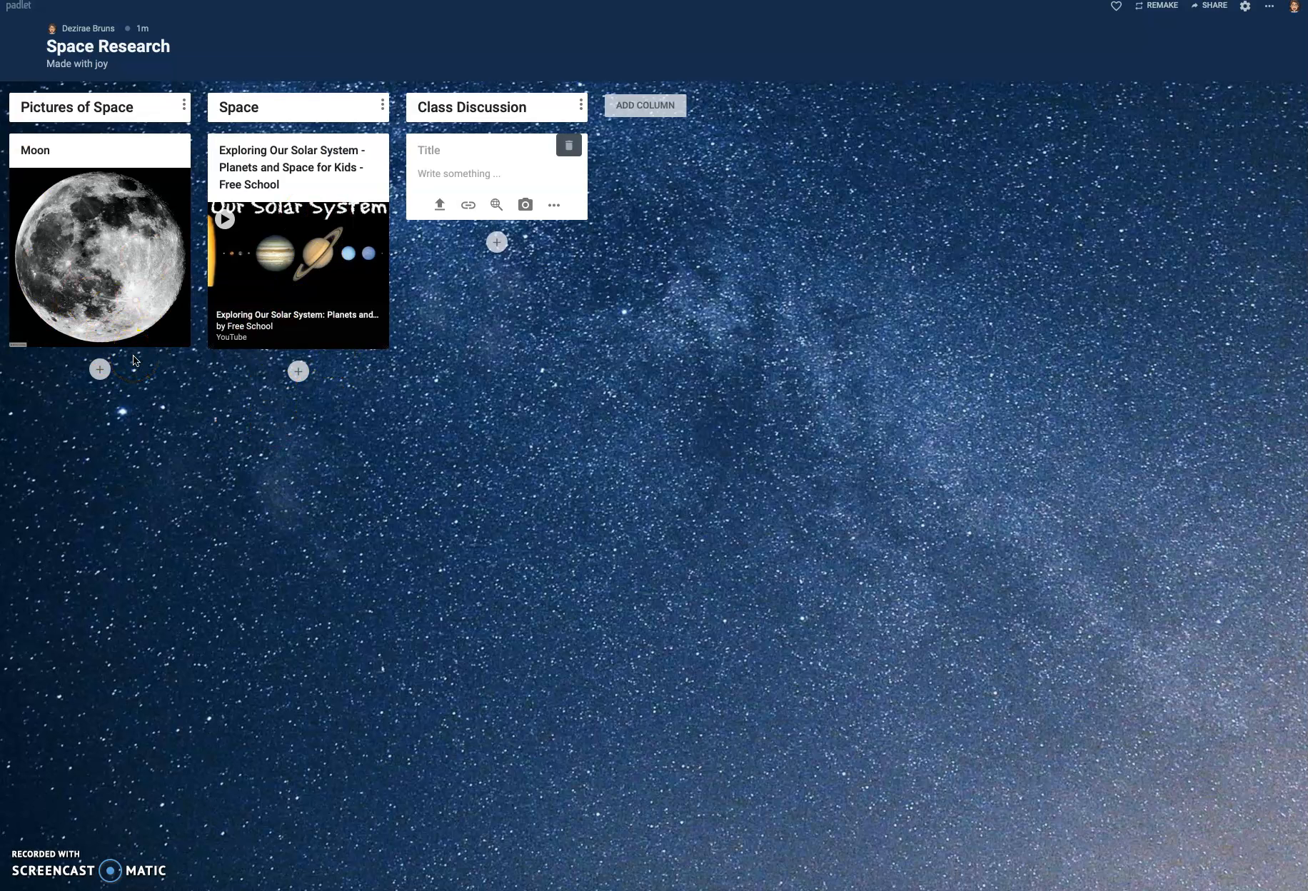
pyautogui.click(456, 153)
pyautogui.write('What is the most interesting')
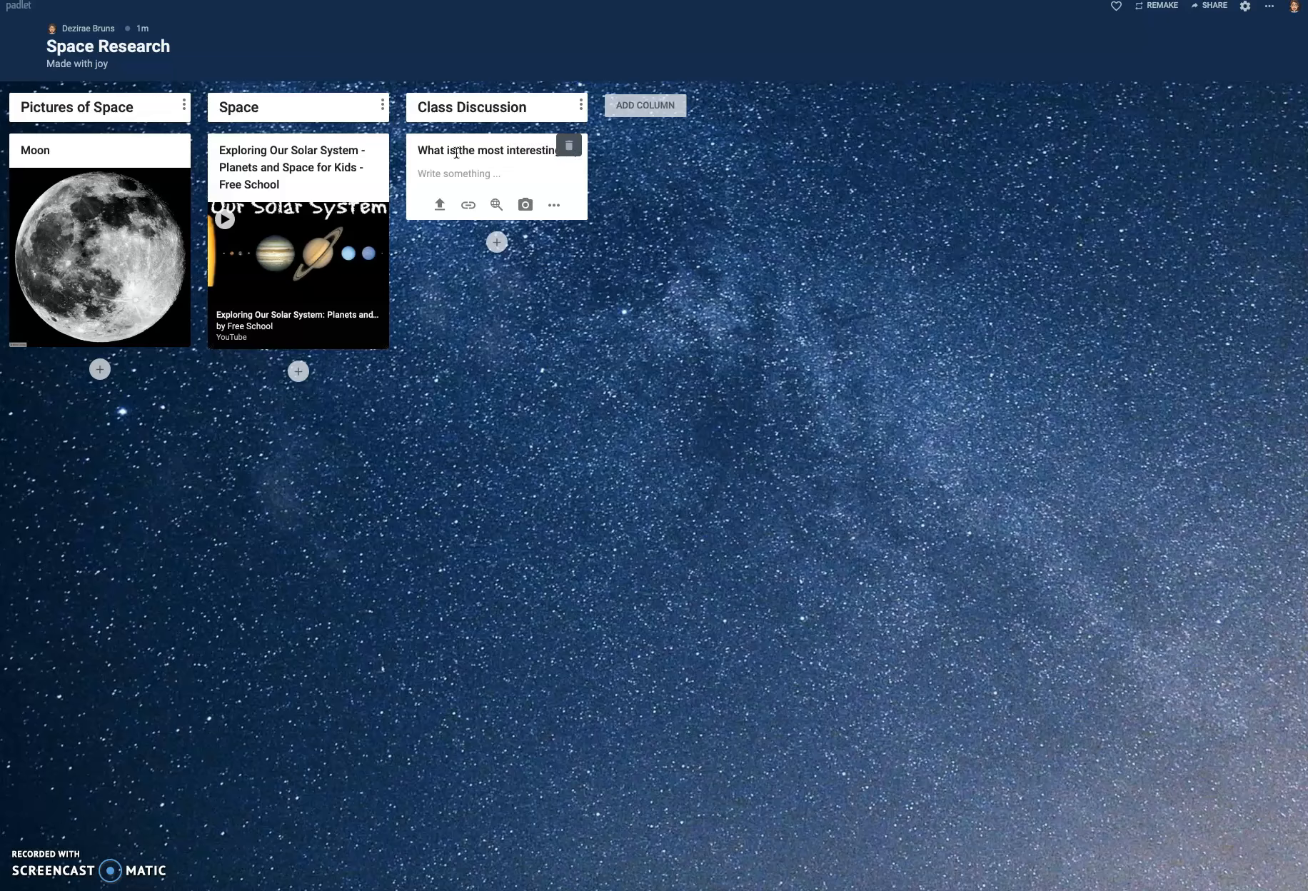
pyautogui.write(' thing you learned about spac')
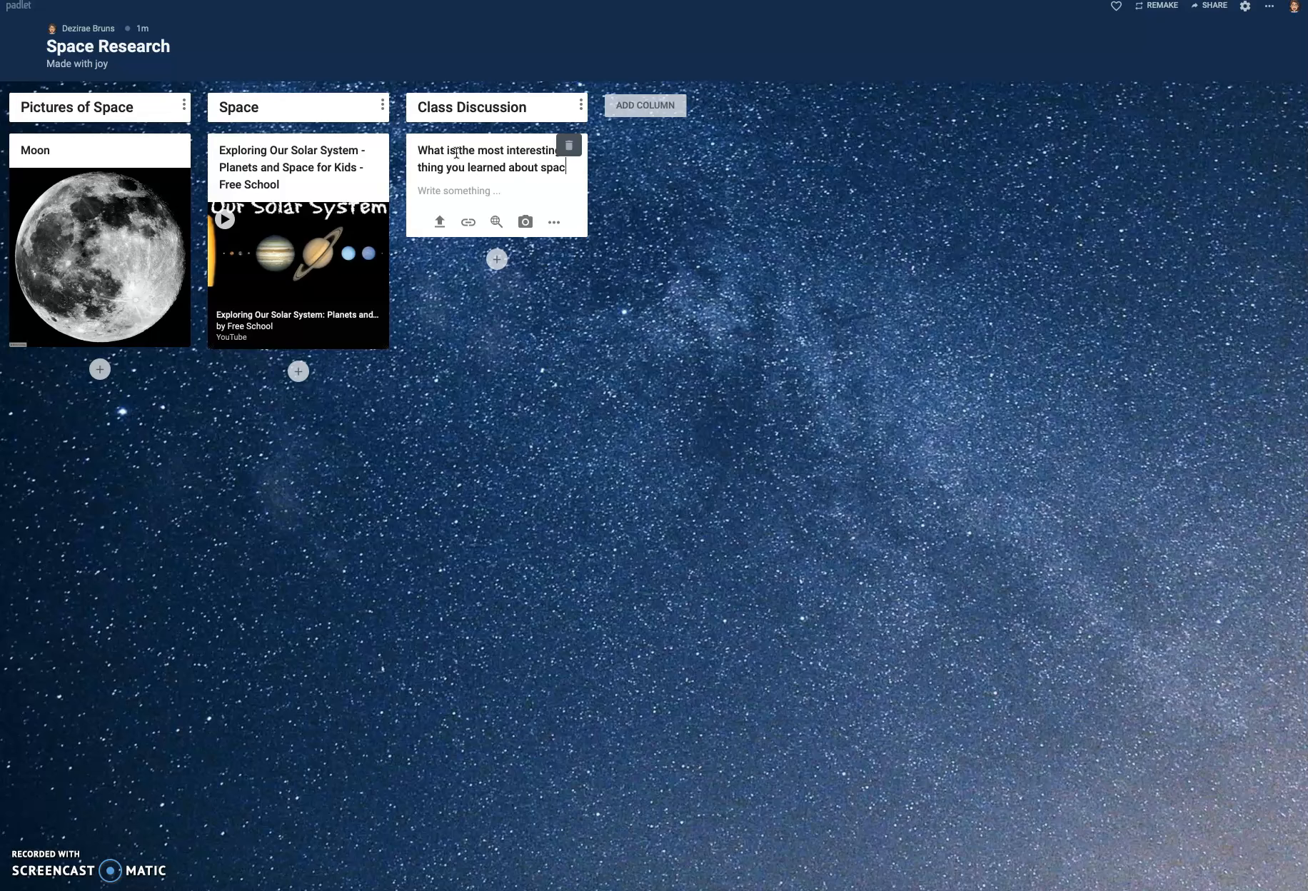
pyautogui.write('e?')
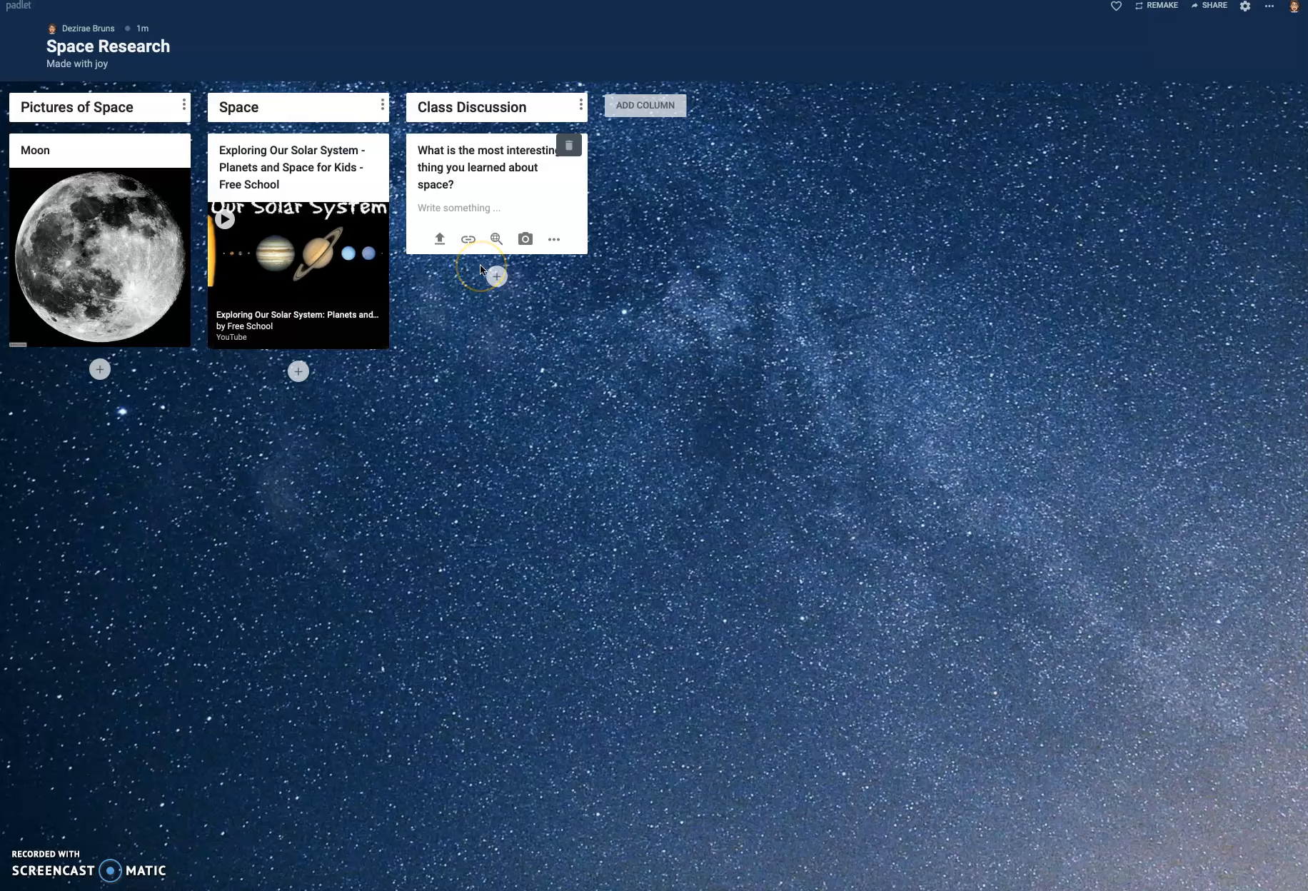
pyautogui.click(698, 180)
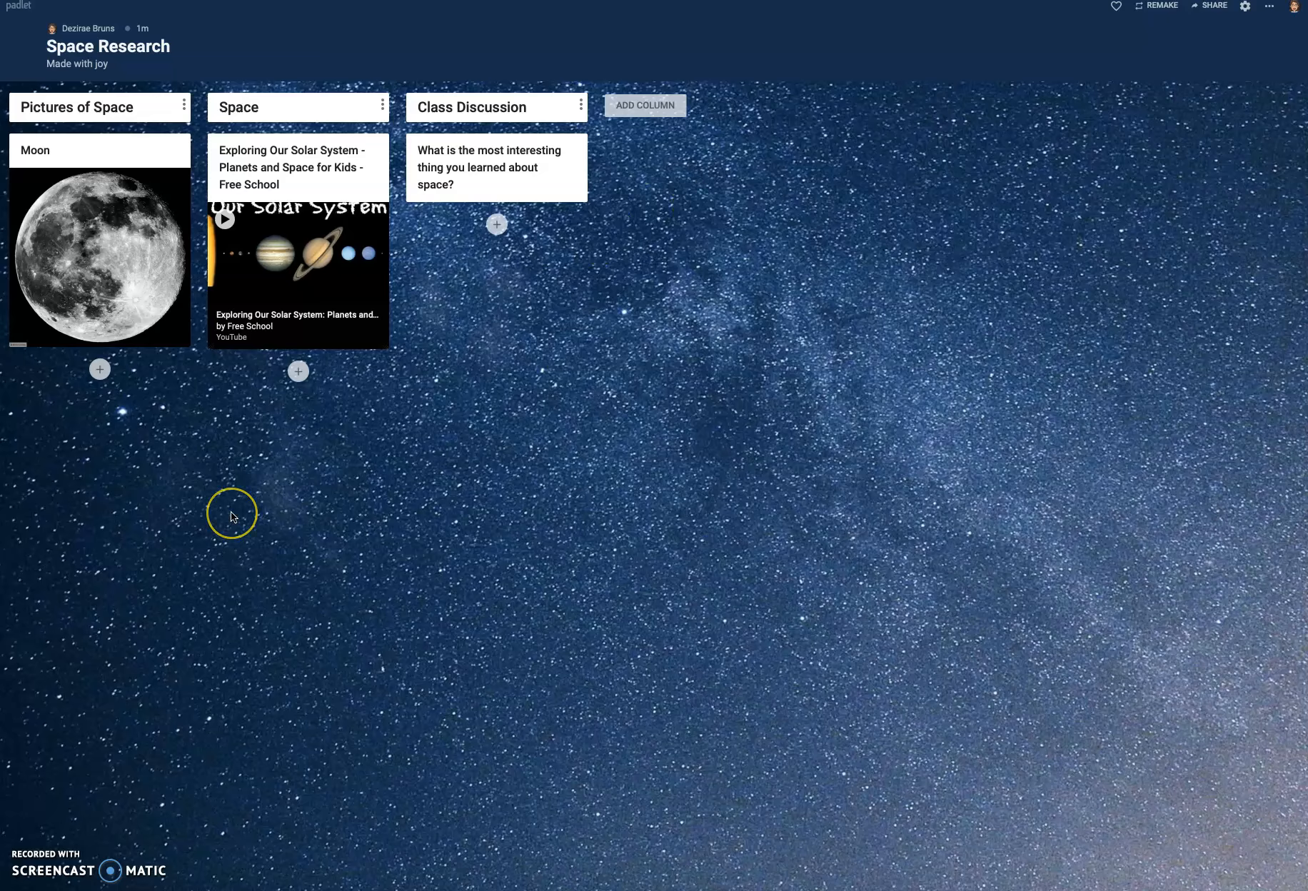
# - In the padlet's settings, enable author attribution above each post and allow viewers to comment on posts
pyautogui.click(1245, 7)
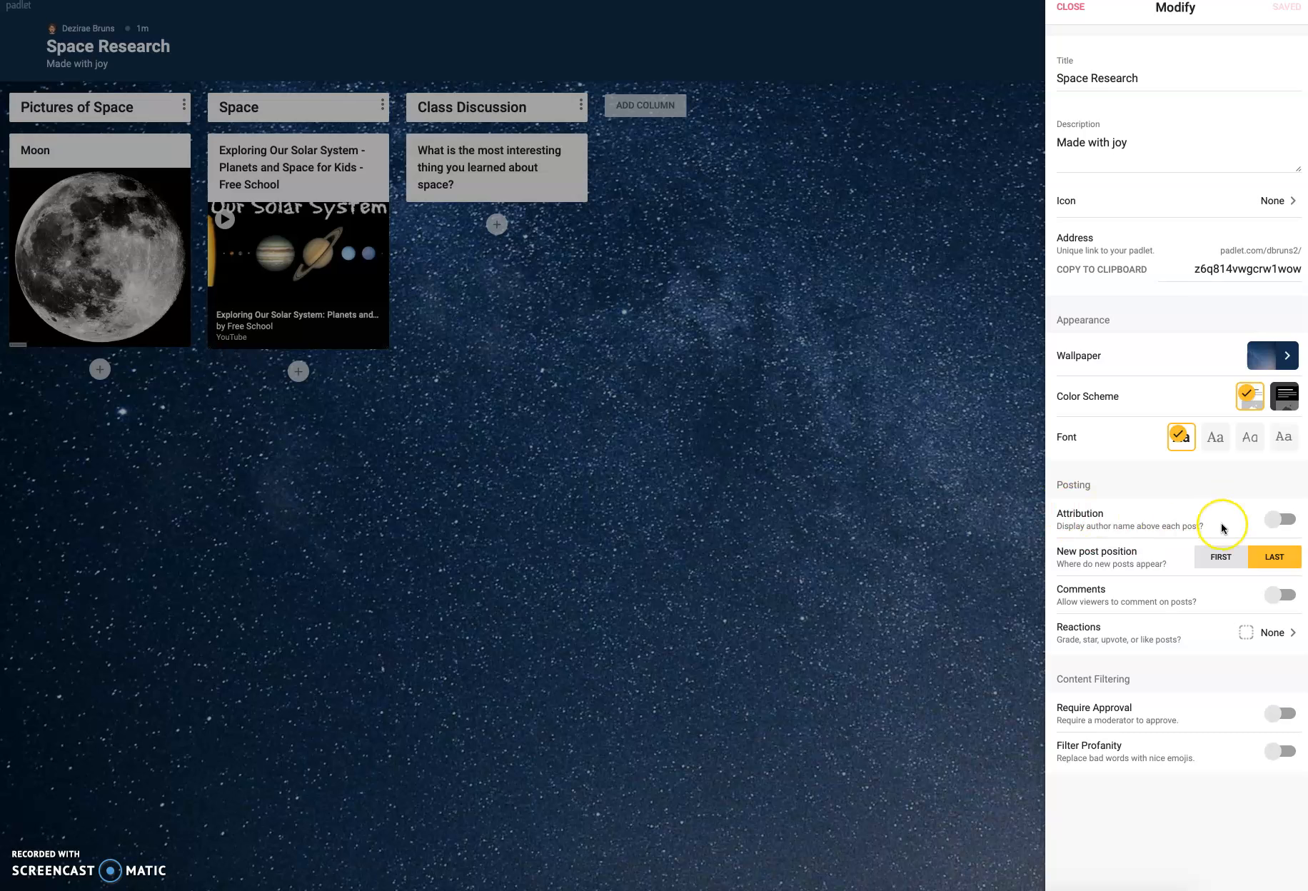
pyautogui.click(1281, 519)
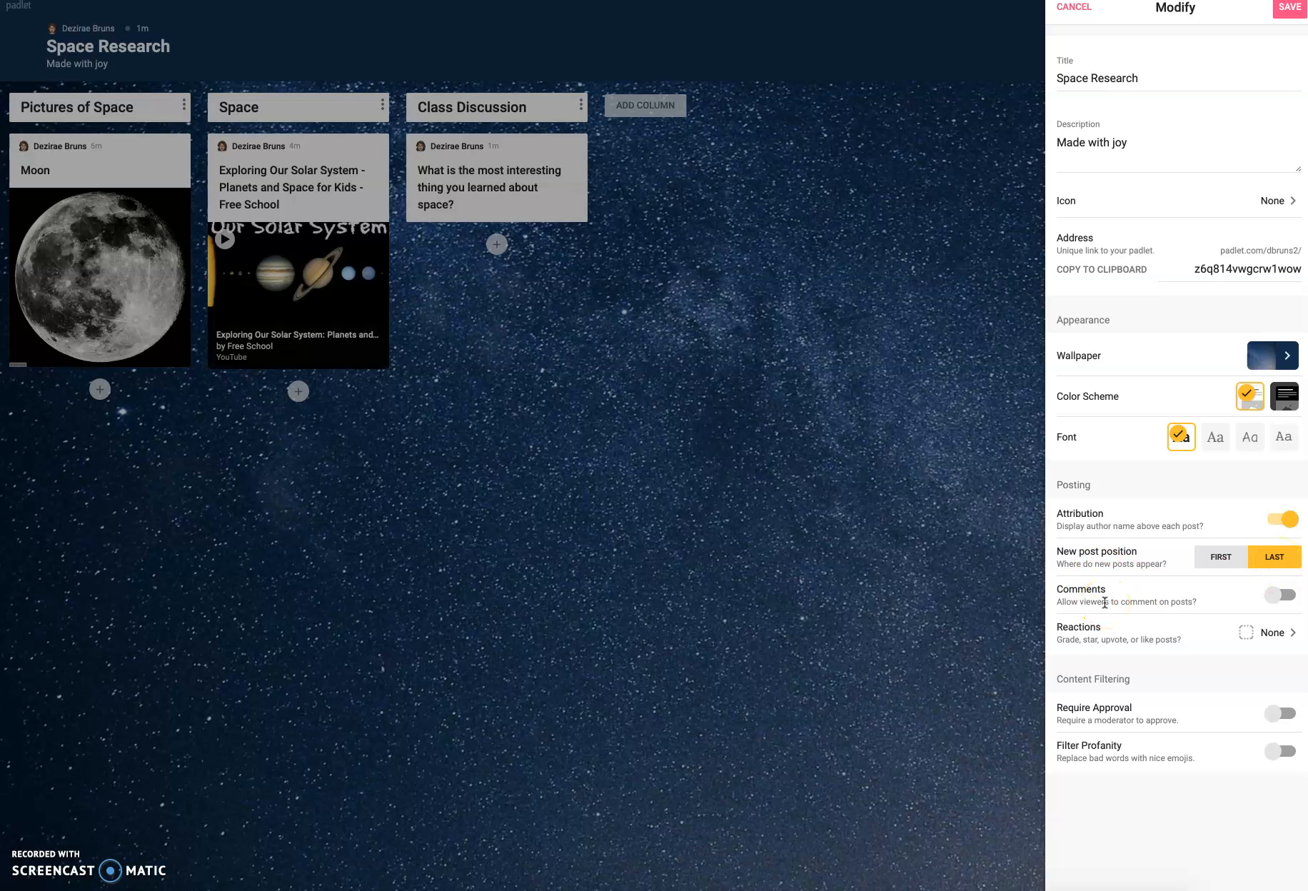
pyautogui.click(1283, 595)
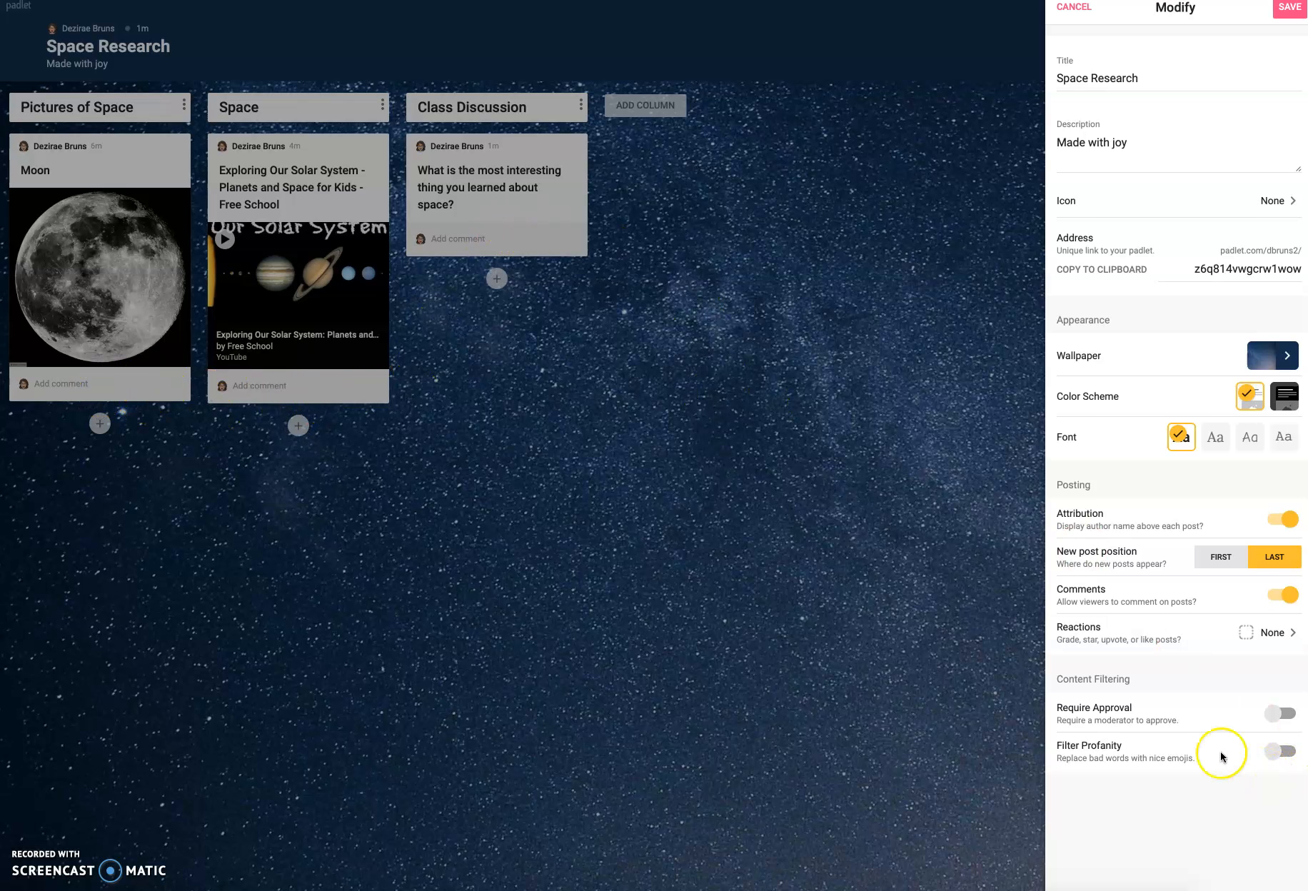
# - Set the post reactions to Like and return to the padlet's settings
pyautogui.click(1135, 639)
pyautogui.click(1219, 90)
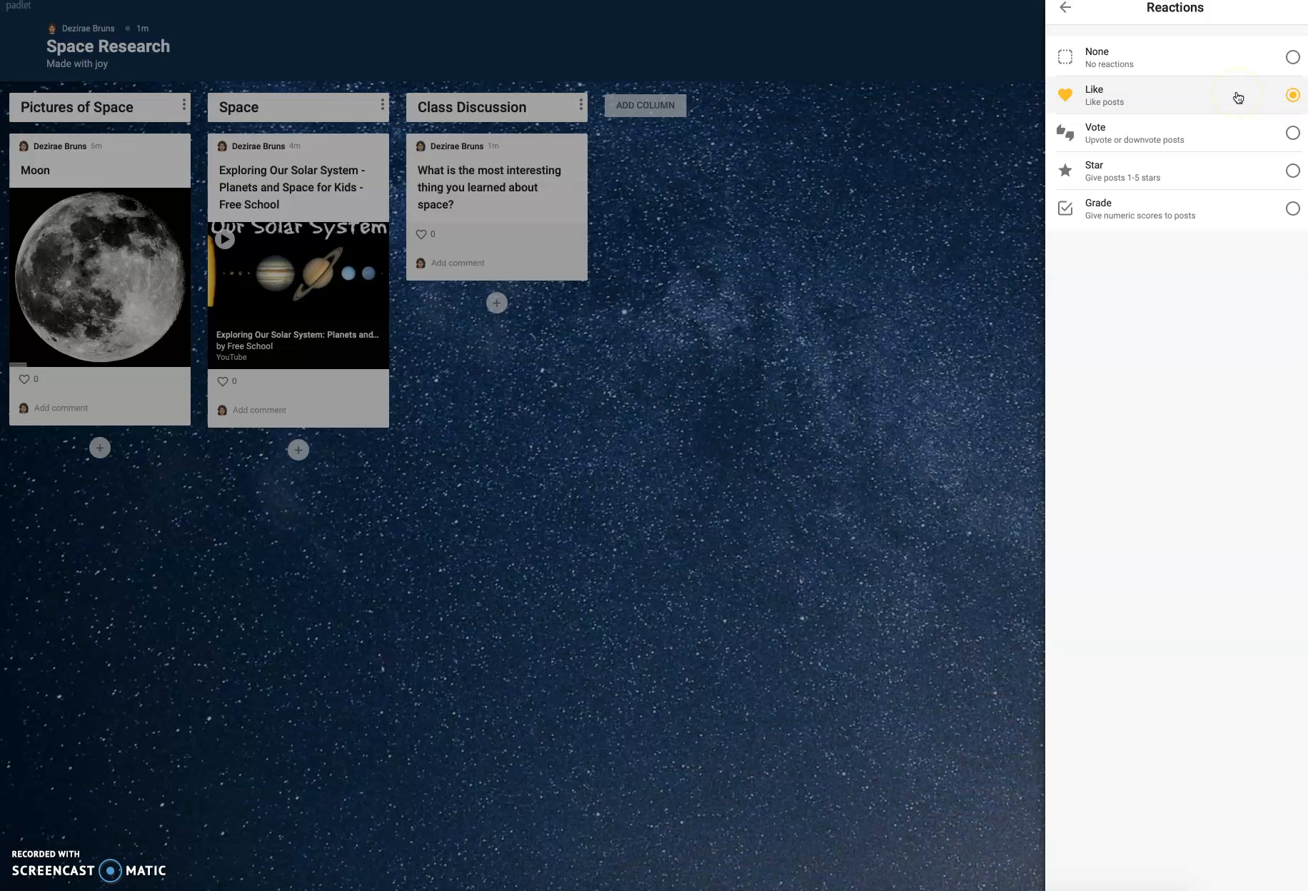
pyautogui.click(1065, 10)
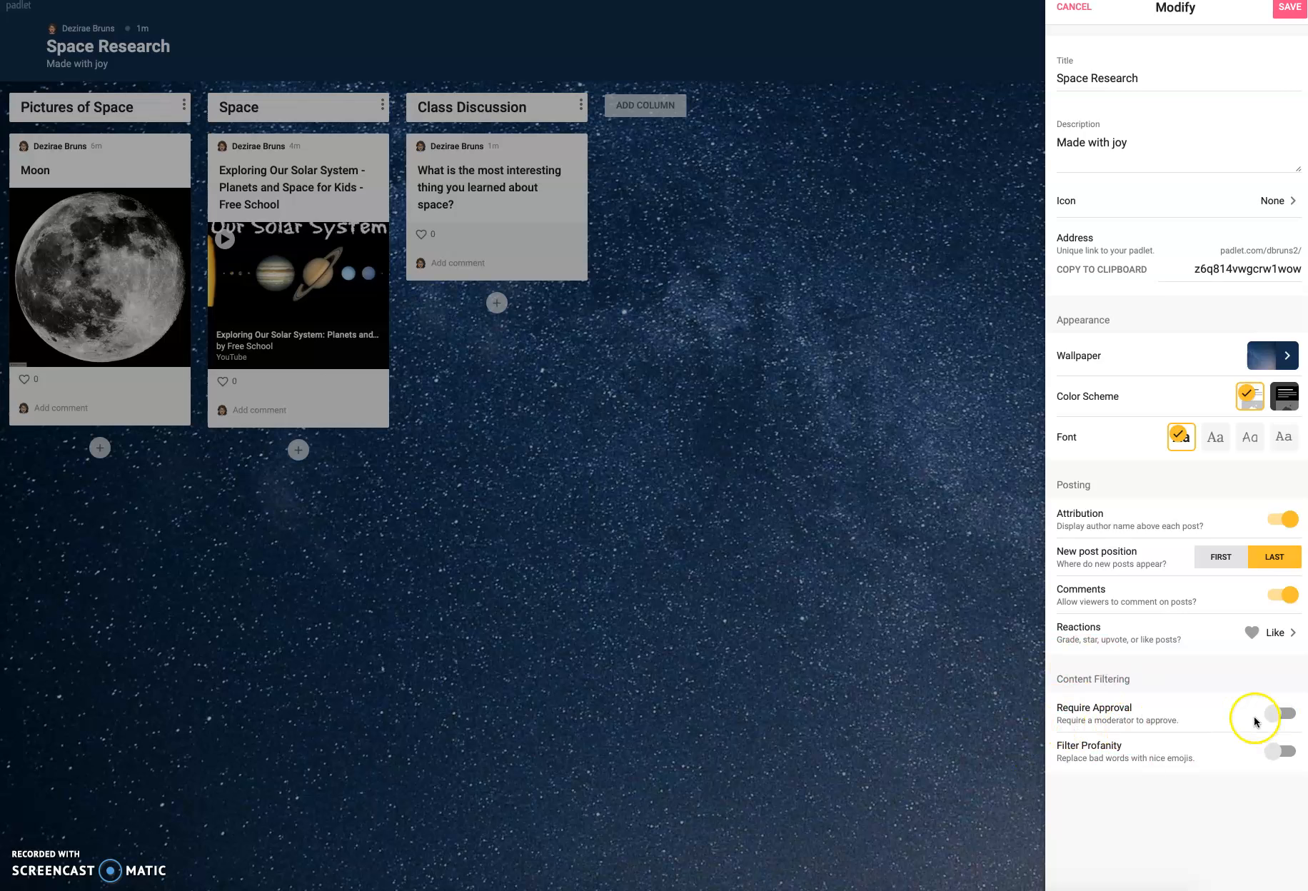
# - Enable Require Approval and Filter Profanity for the padlet, save the settings and close them
pyautogui.click(1288, 714)
pyautogui.click(1281, 750)
pyautogui.click(1291, 20)
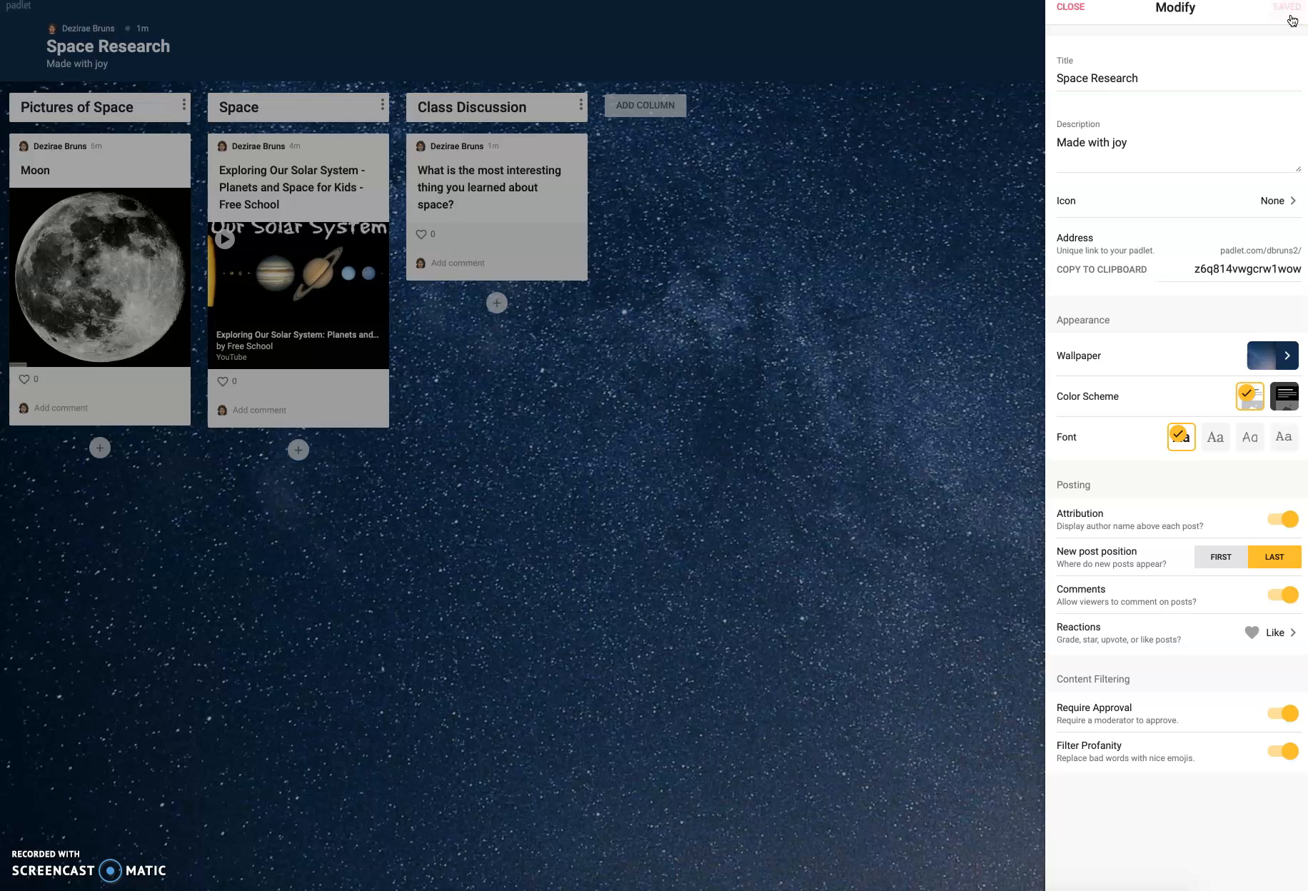
pyautogui.click(1070, 23)
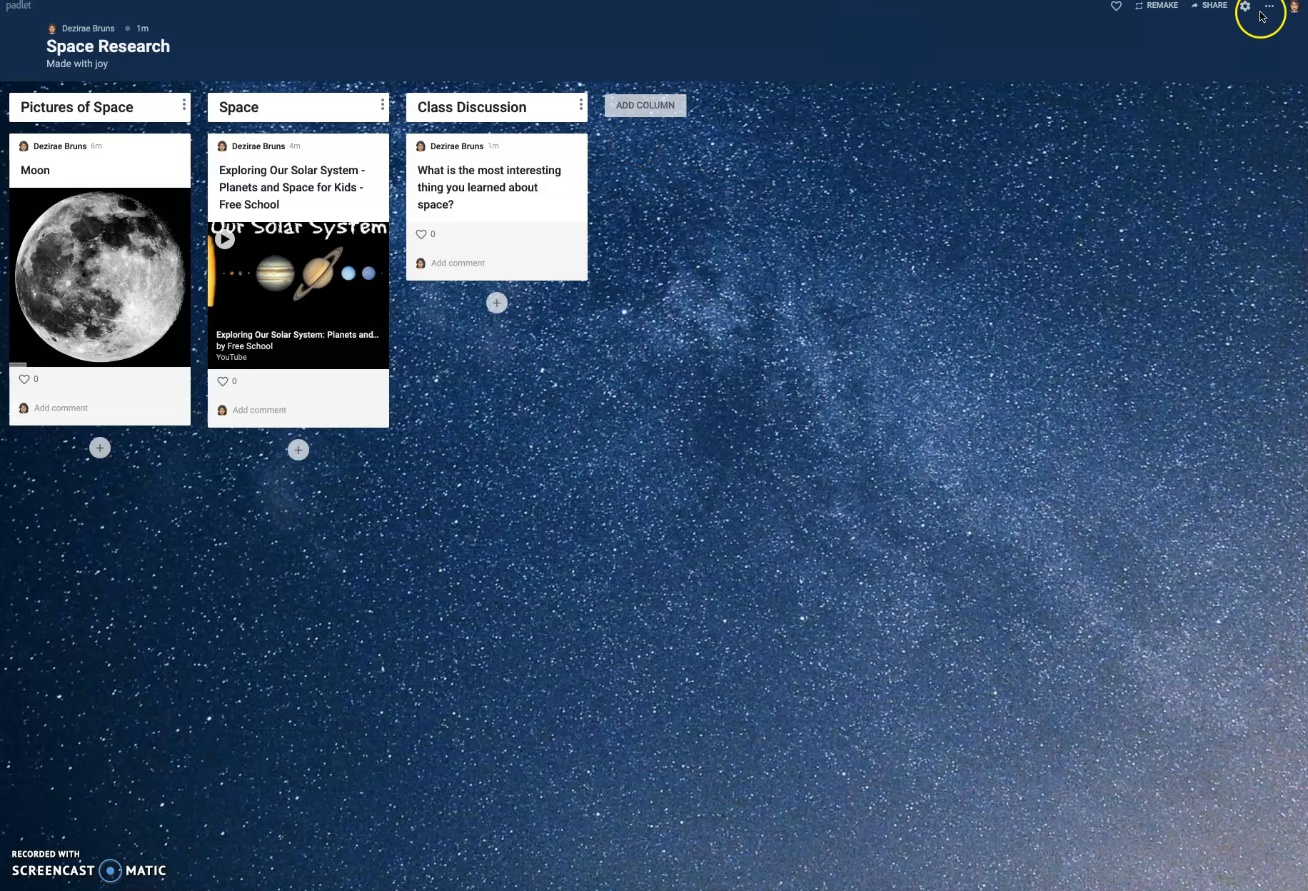
# - Examine the padlet's privacy levels and its sharing and export options, leaving the privacy as Secret, and close the sharing settings
pyautogui.click(1213, 8)
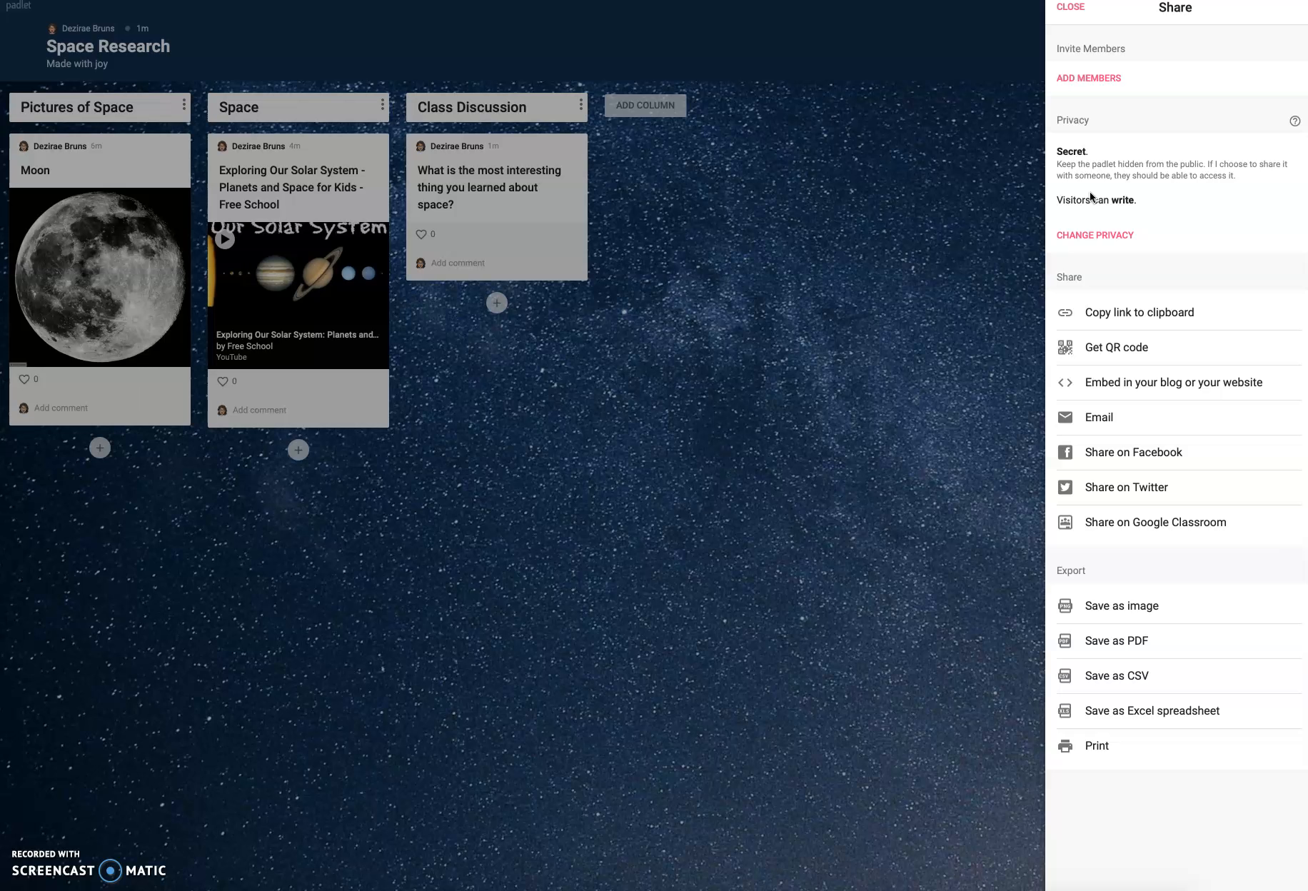
pyautogui.click(1113, 236)
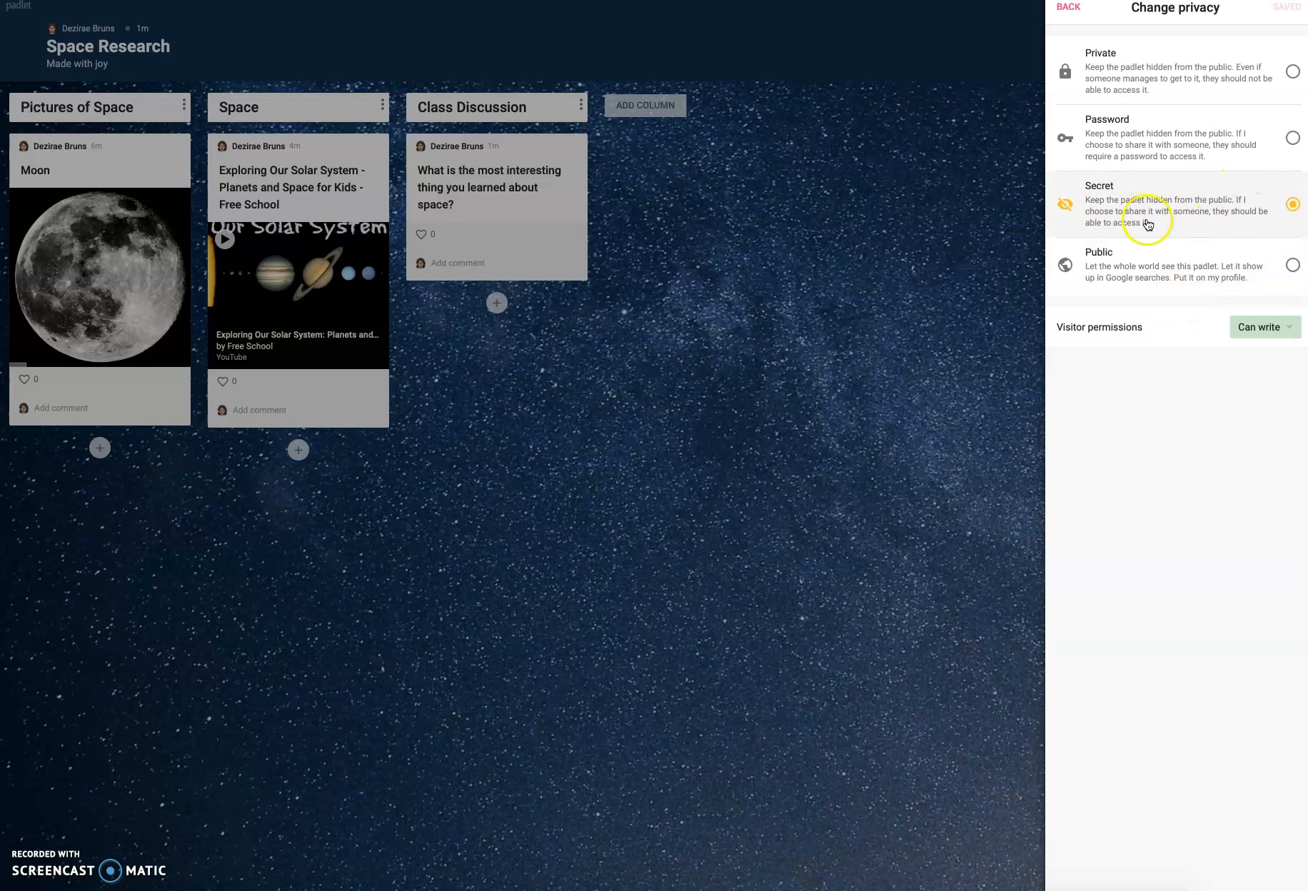
pyautogui.click(1120, 119)
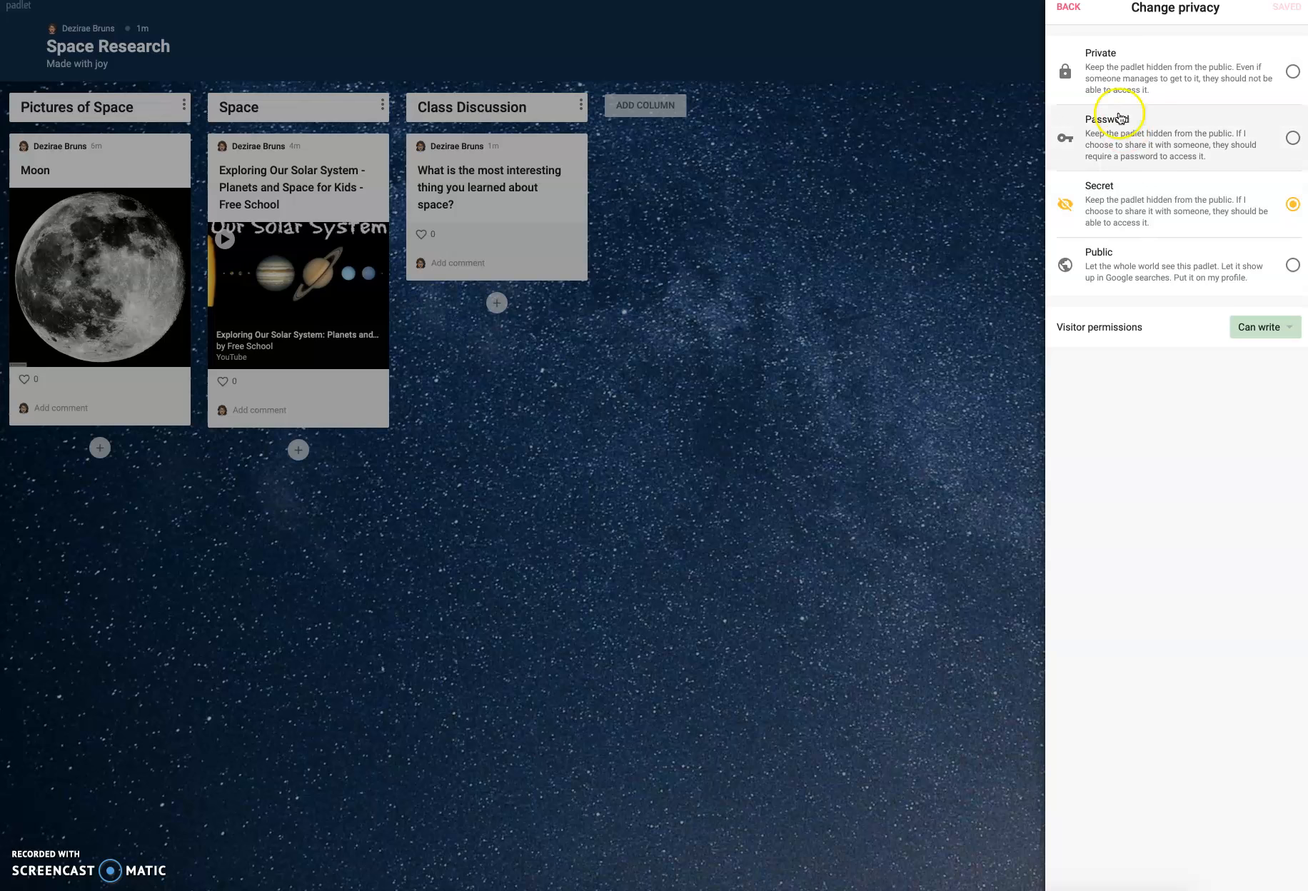
pyautogui.click(1073, 10)
pyautogui.click(1129, 303)
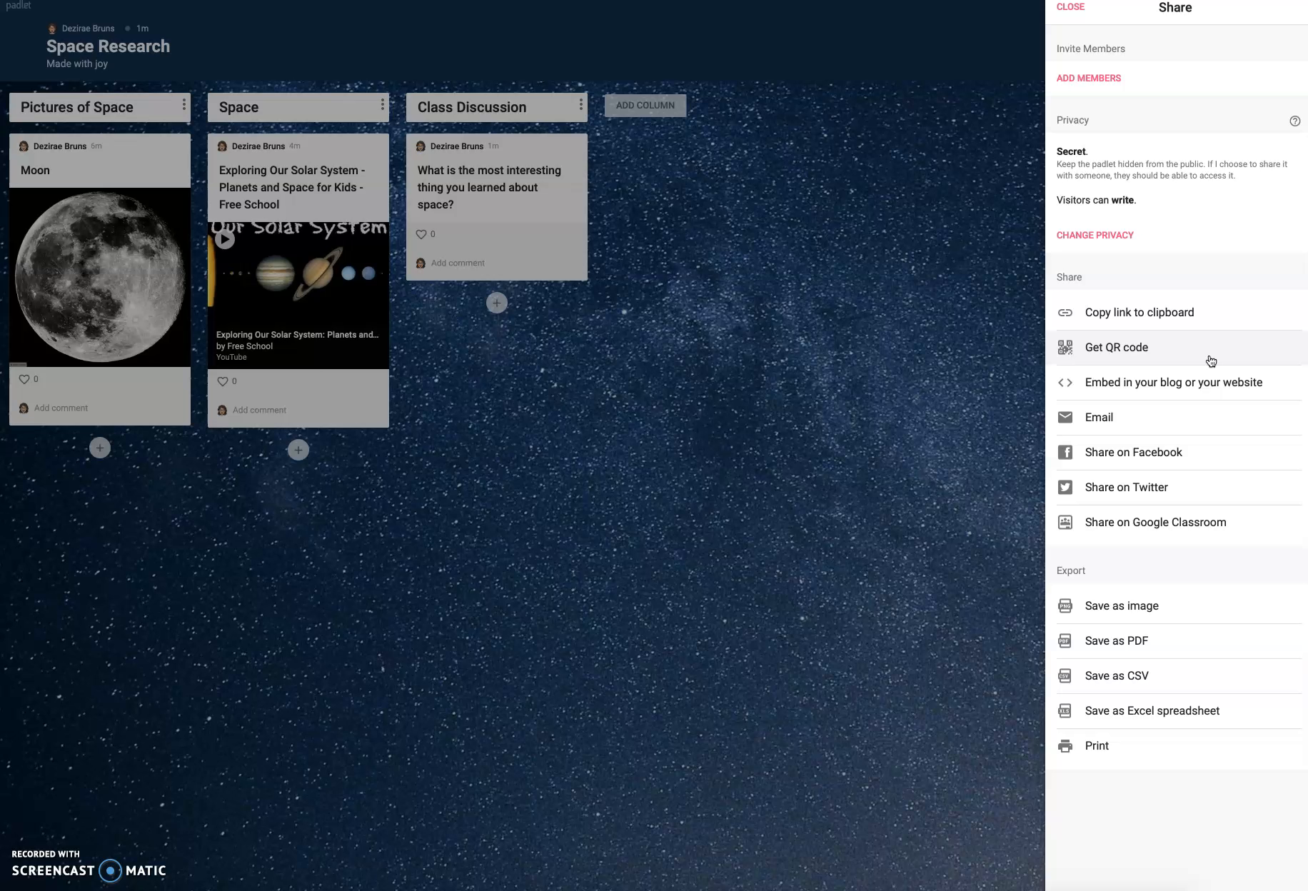
pyautogui.click(1171, 371)
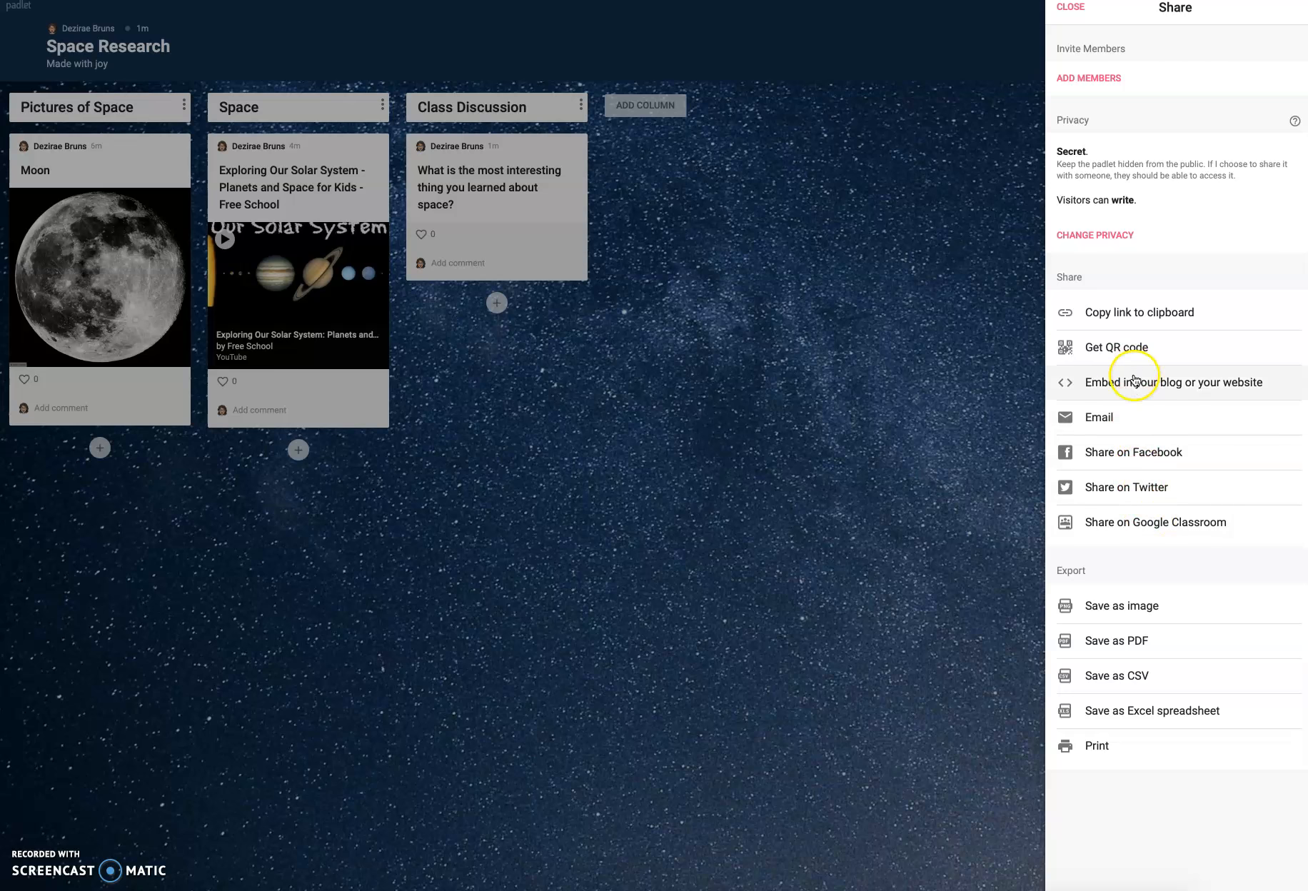
pyautogui.click(1068, 9)
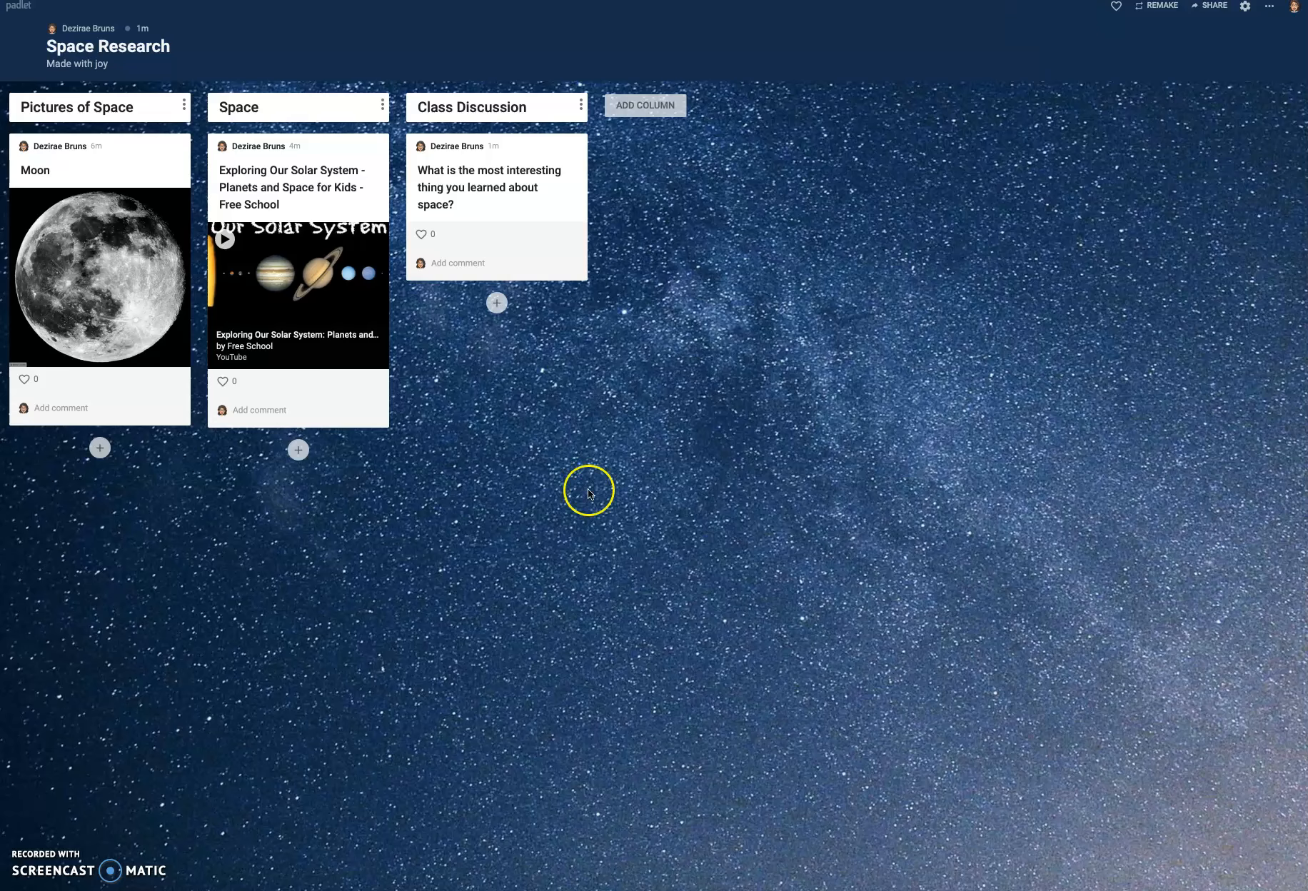